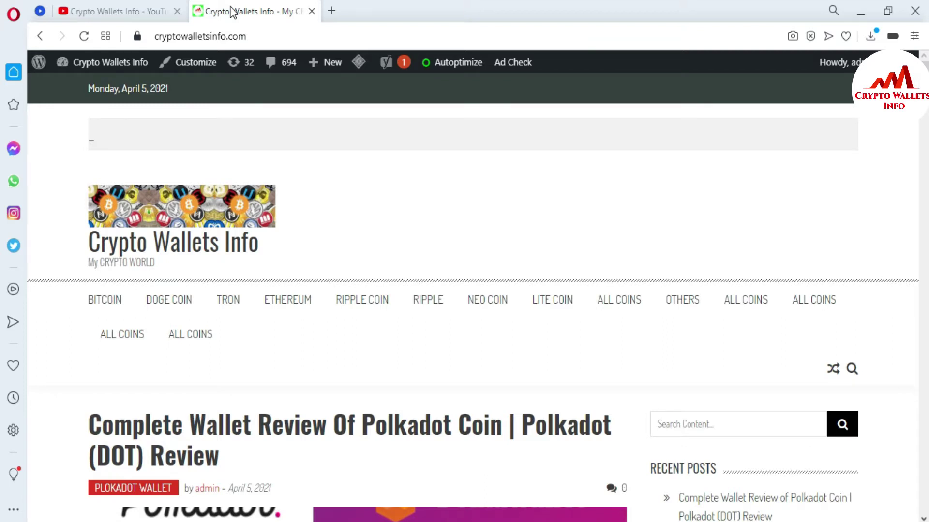
# Open a new Speed Dial tab beside the Crypto Wallets Info blog homepage.
pyautogui.click(333, 12)
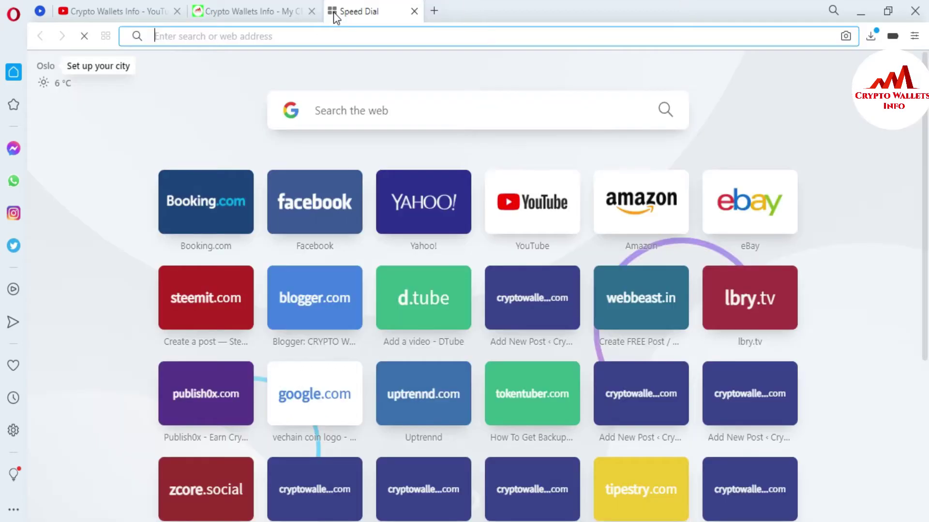
# Load coinmarketcap.com via 'coi', scroll the price list to Stacks (STX, #48), and open it.
pyautogui.write('coi')
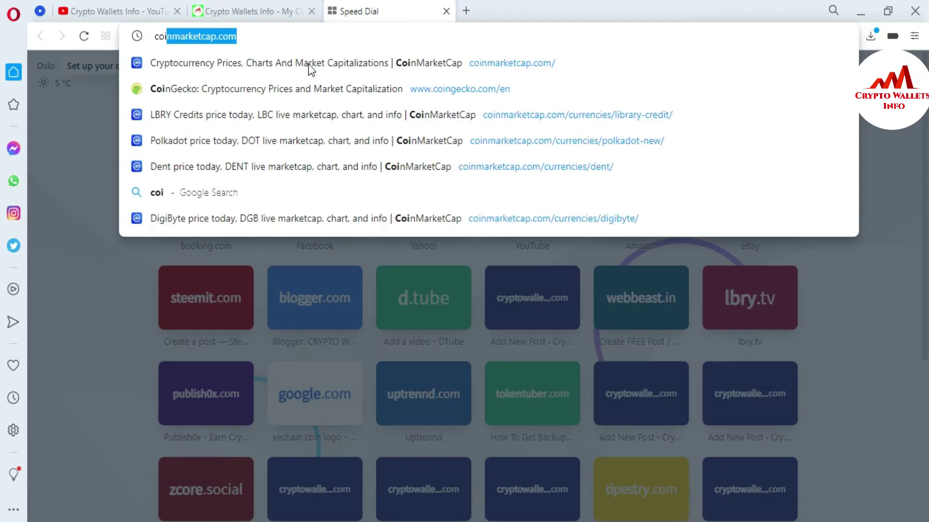
pyautogui.click(303, 67)
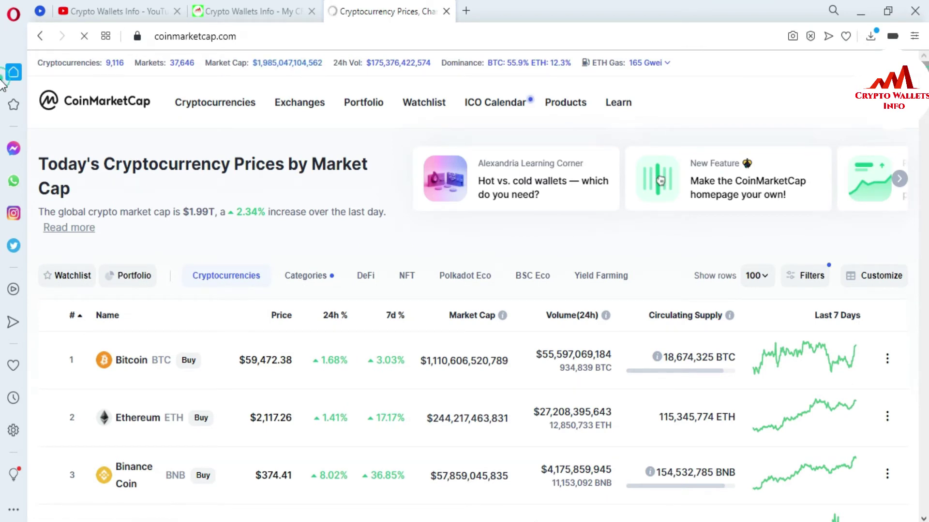
pyautogui.scroll(-7, 3, 92)
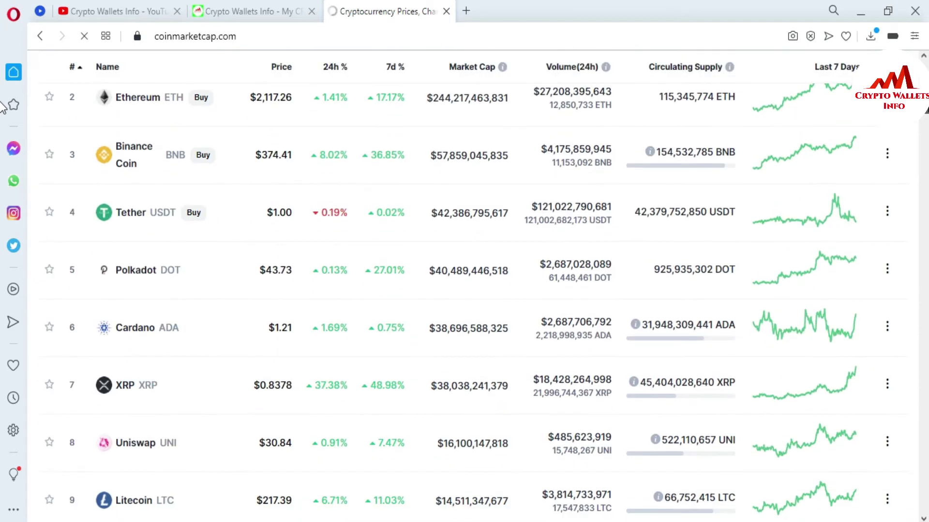
pyautogui.scroll(-8, 2, 106)
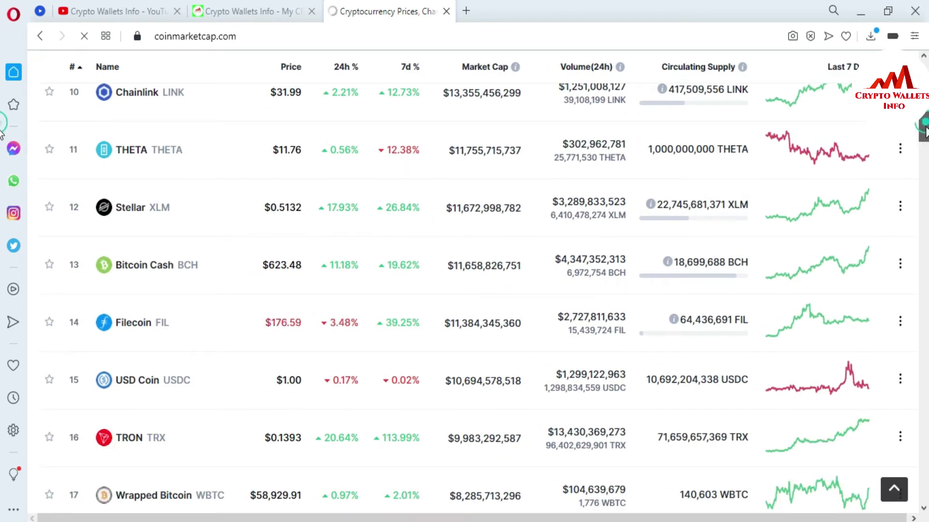
pyautogui.scroll(-10, 3, 135)
pyautogui.scroll(-7, 3, 167)
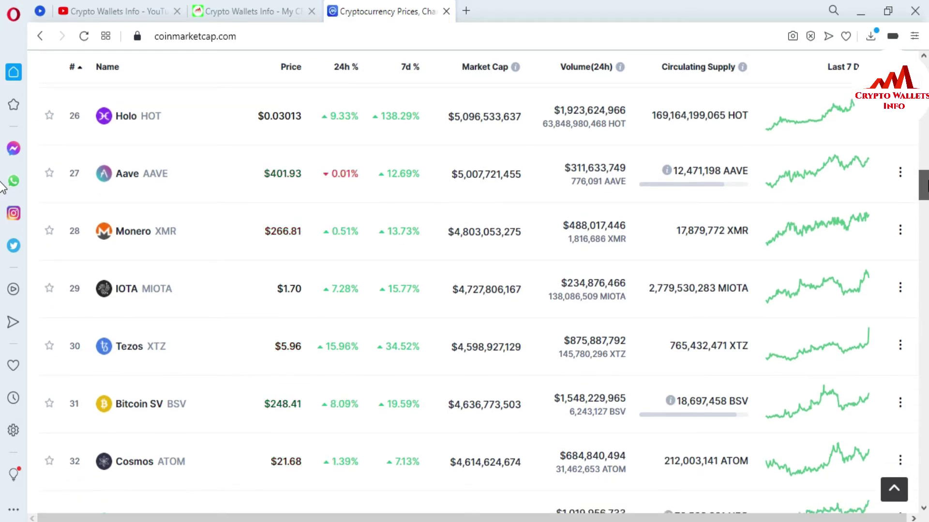
pyautogui.scroll(-5, 3, 188)
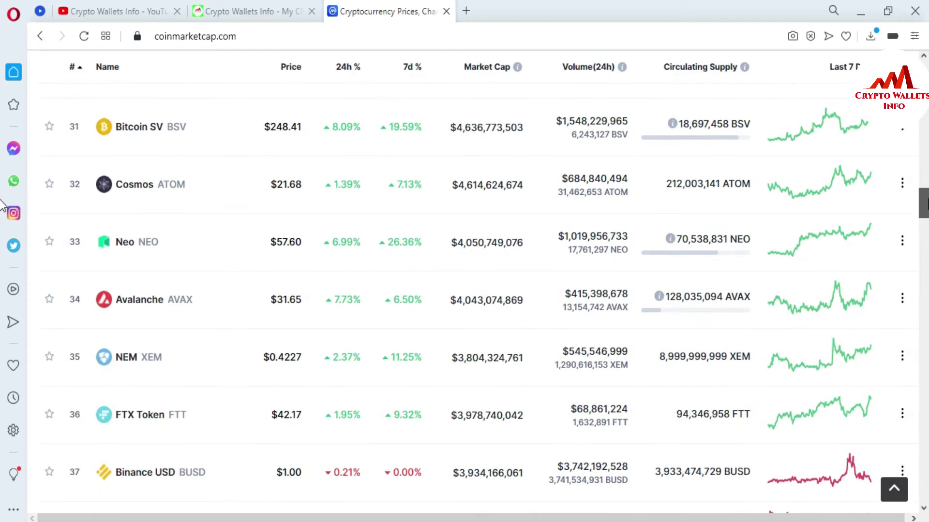
pyautogui.scroll(-2, 2, 208)
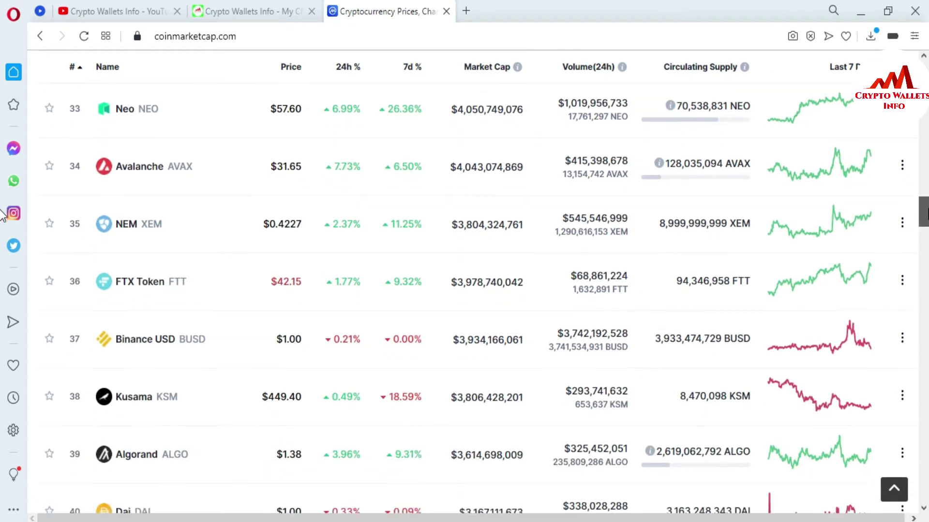
pyautogui.scroll(-2, 3, 216)
pyautogui.scroll(-4, 2, 228)
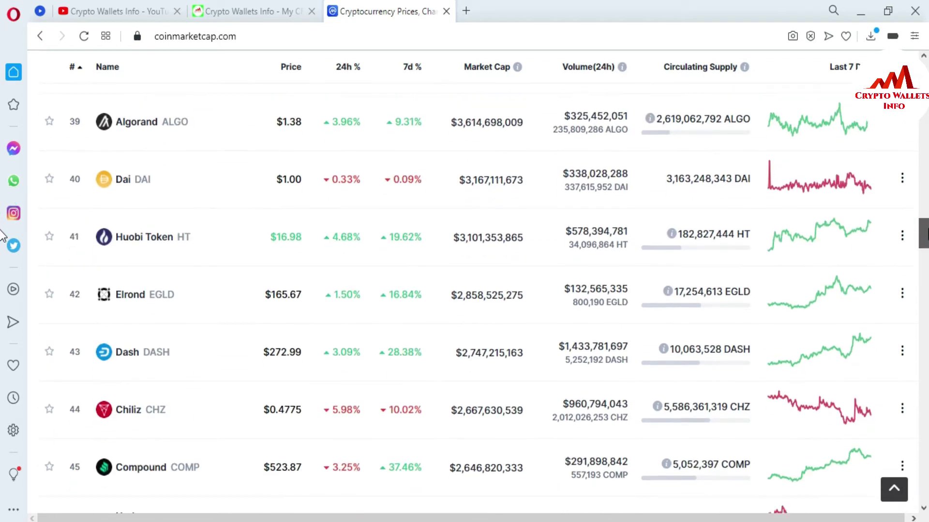
pyautogui.scroll(-3, 2, 242)
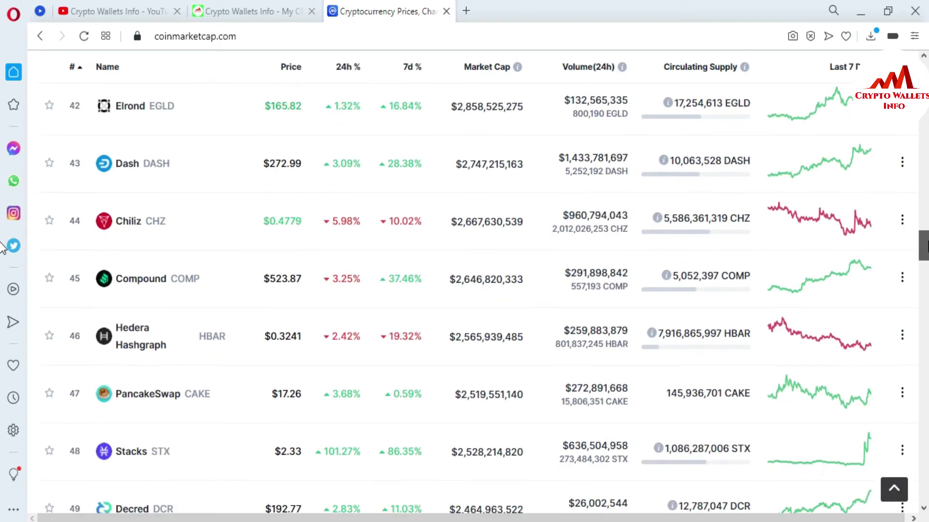
pyautogui.scroll(-3, 2, 247)
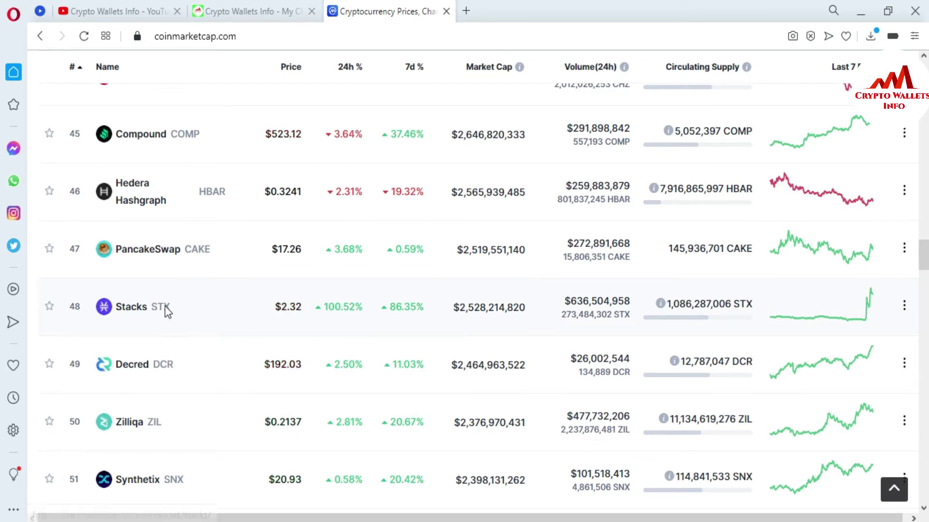
pyautogui.click(143, 311)
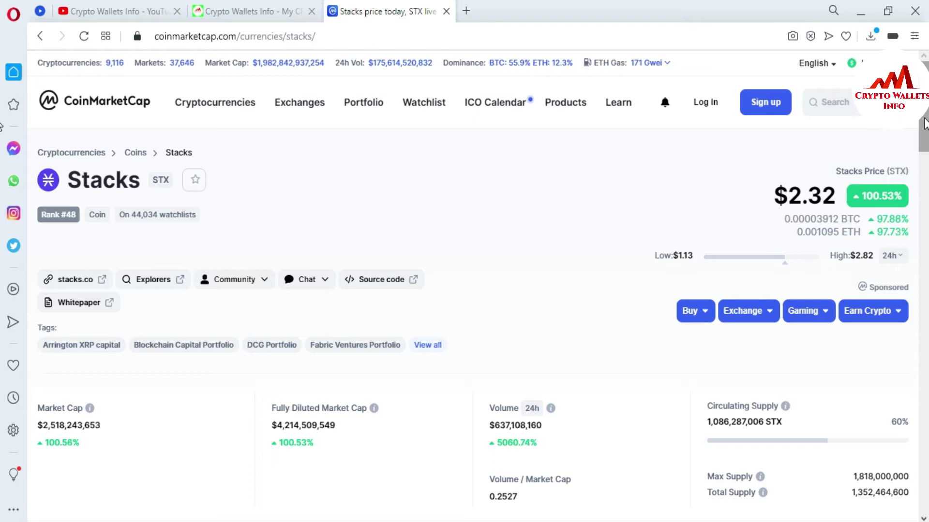
# Scroll to the Stacks price statistics and expand them to show yesterday's low/high.
pyautogui.scroll(-4, 2, 146)
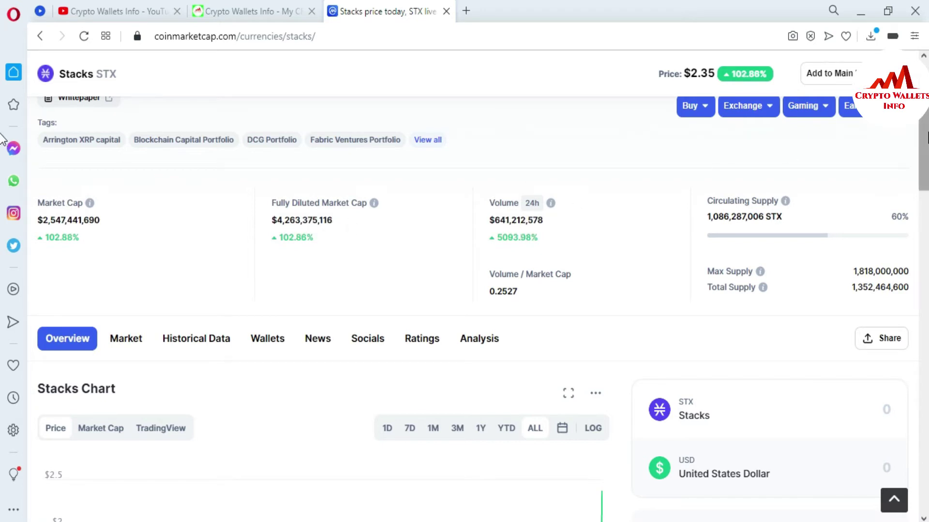
pyautogui.scroll(-5, 4, 188)
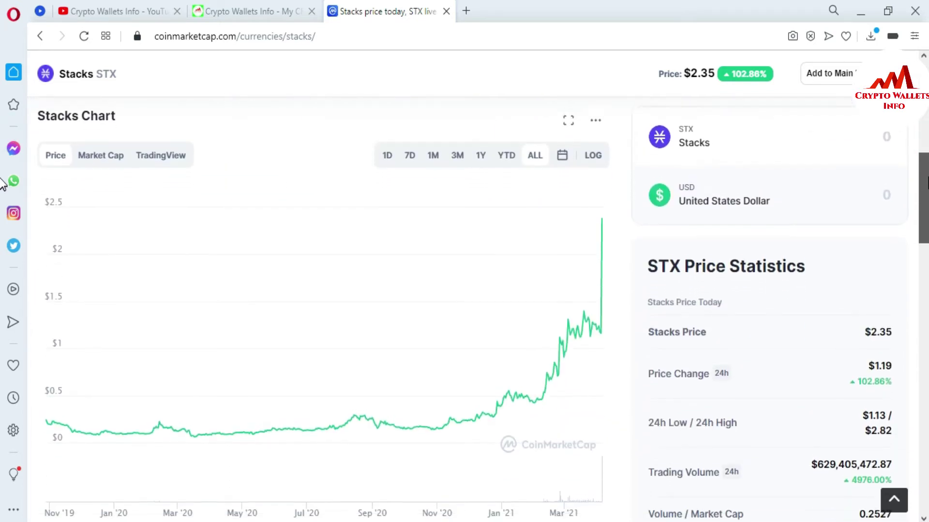
pyautogui.scroll(-1, 2, 199)
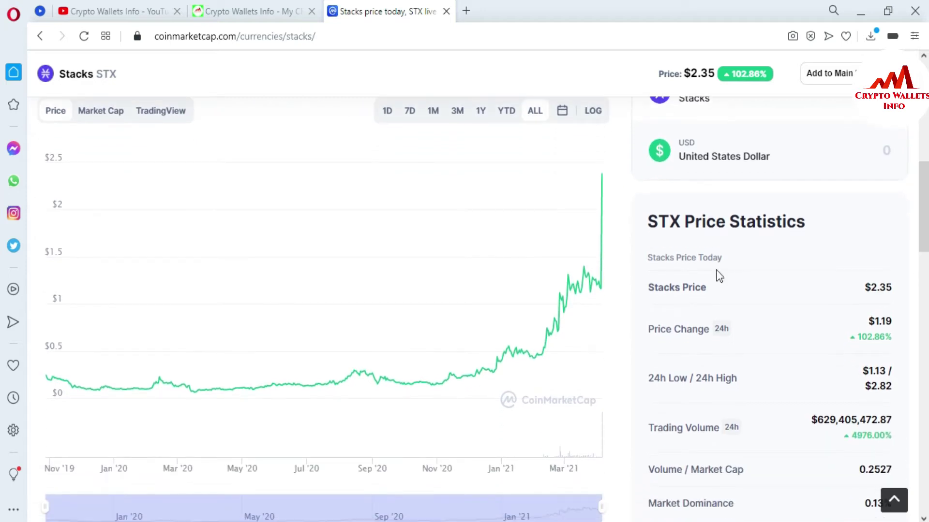
pyautogui.moveTo(603, 288)
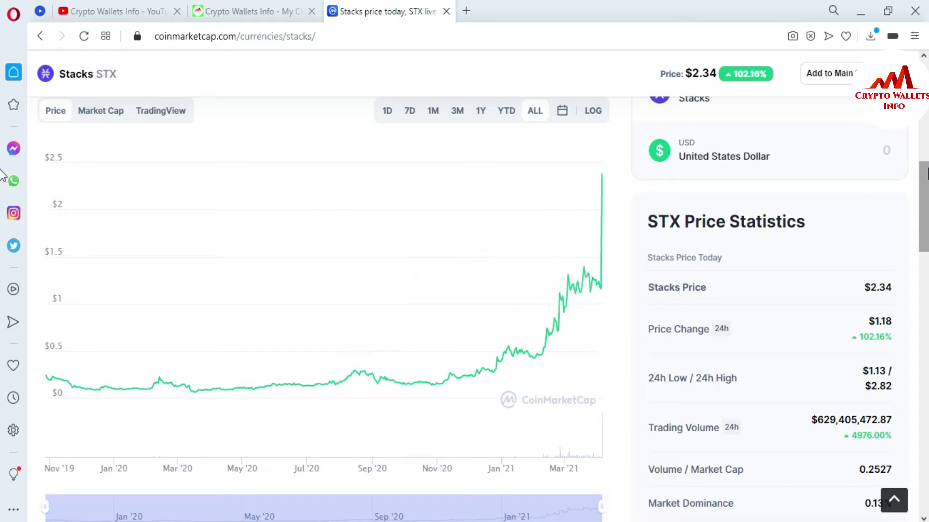
pyautogui.scroll(-3, 3, 194)
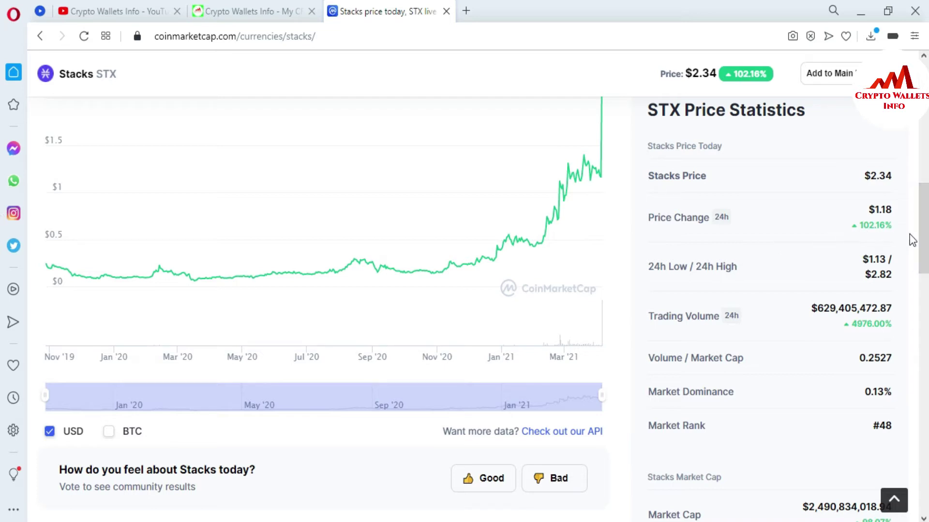
pyautogui.scroll(-2, 2, 250)
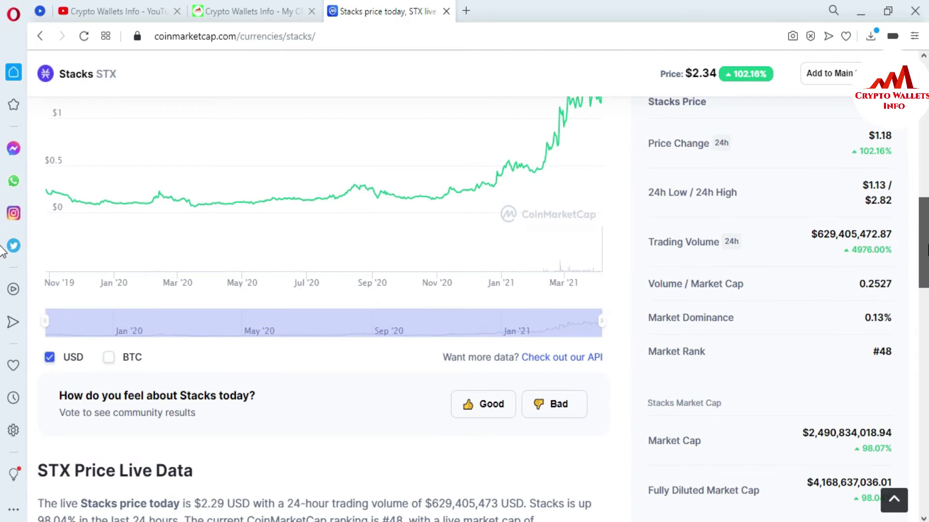
pyautogui.scroll(-1, 2, 250)
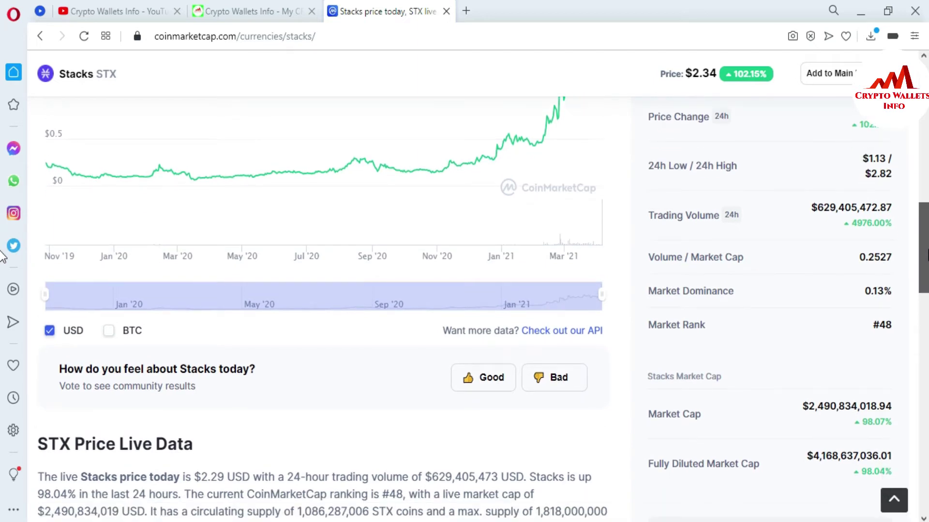
pyautogui.scroll(-1, 2, 256)
pyautogui.scroll(-4, 745, 312)
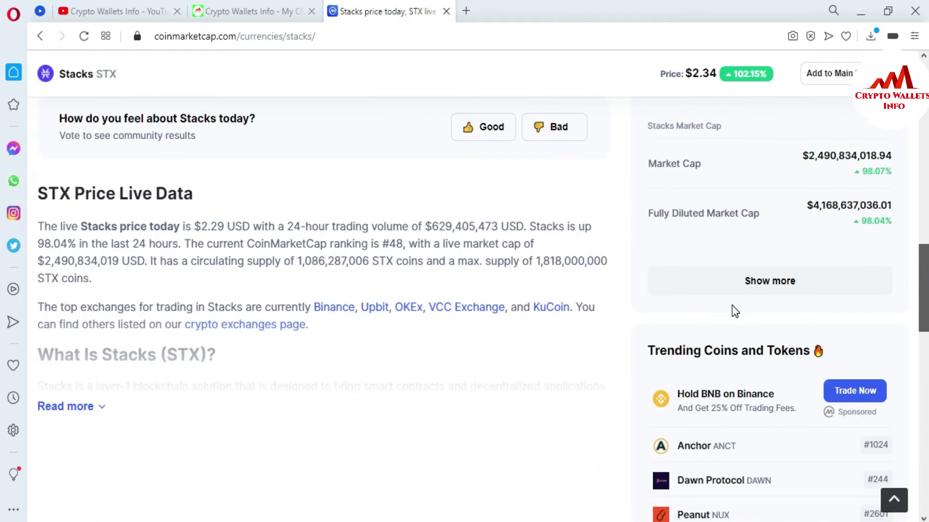
pyautogui.click(755, 291)
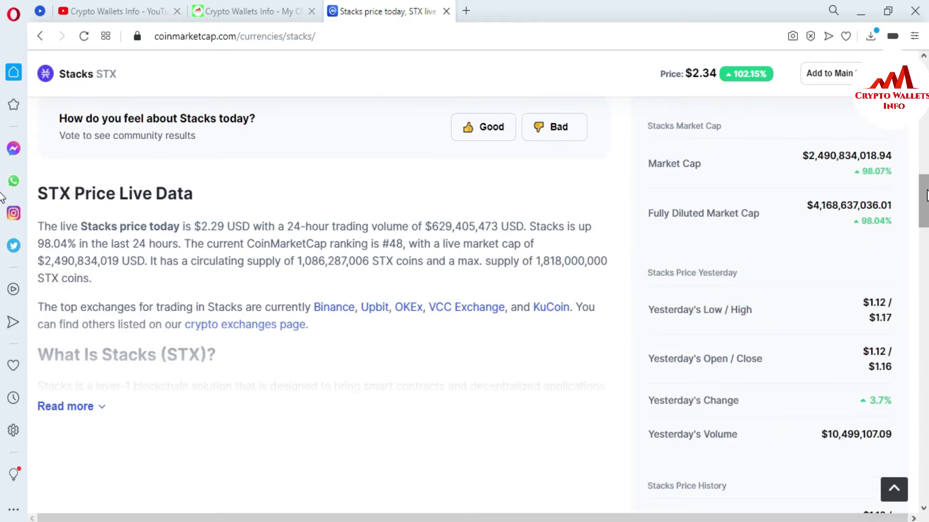
# Scroll further down and expand the full 'What Is Stacks (STX)?' description.
pyautogui.scroll(-5, 3, 197)
pyautogui.scroll(-3, 3, 233)
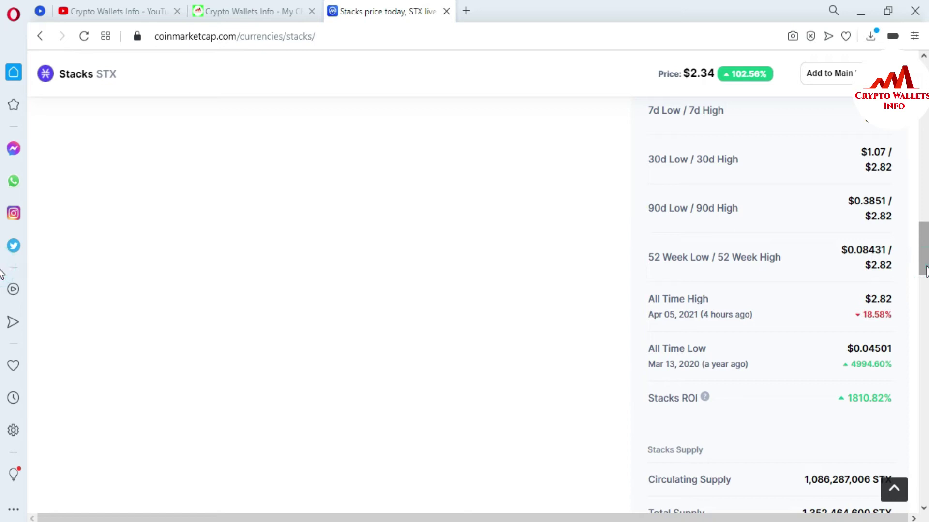
pyautogui.moveTo(925, 272); pyautogui.dragTo(917, 200)
pyautogui.scroll(-7, 351, 388)
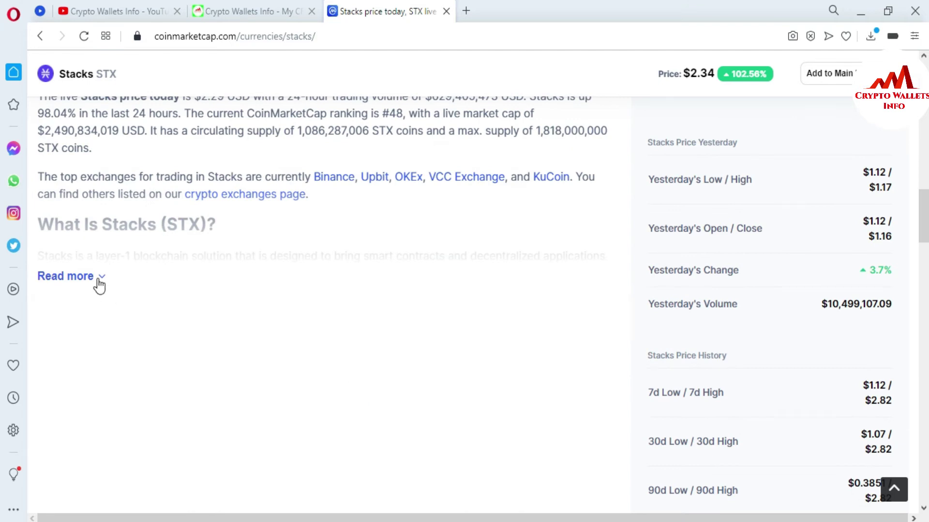
pyautogui.click(97, 277)
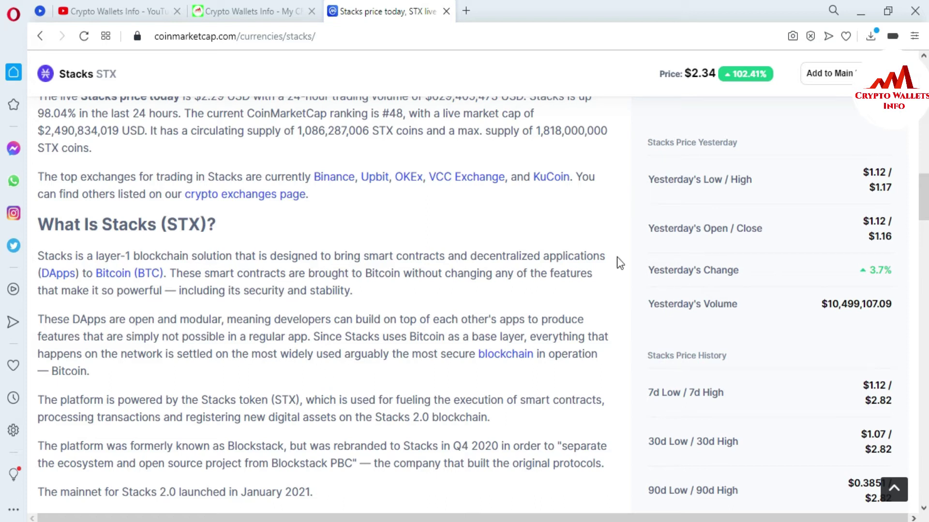
# Return to the top of the Stacks page showing the $2,540,007,878 market cap.
pyautogui.moveTo(926, 183); pyautogui.dragTo(926, 140)
pyautogui.moveTo(3, 140); pyautogui.dragTo(2, 75)
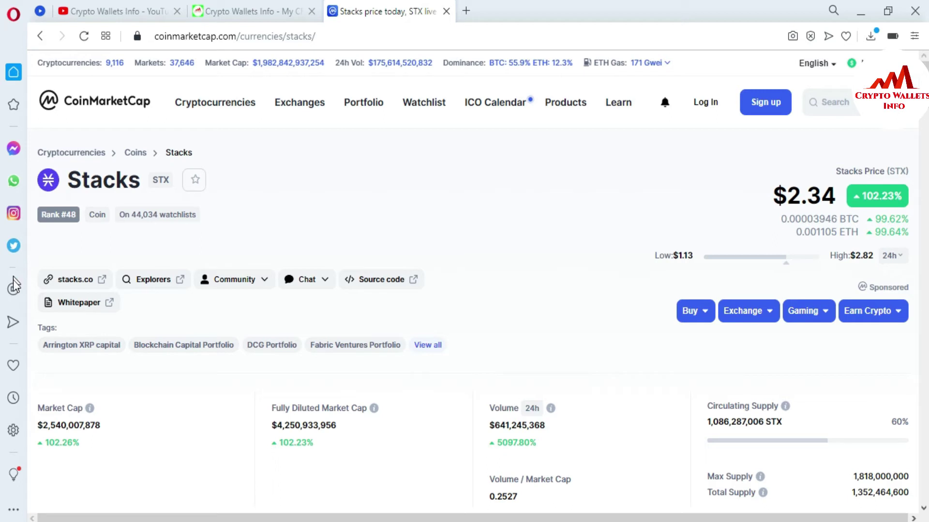
# Open the official stacks.co site, 'A better internet, built on Bitcoin', and select its address.
pyautogui.click(102, 285)
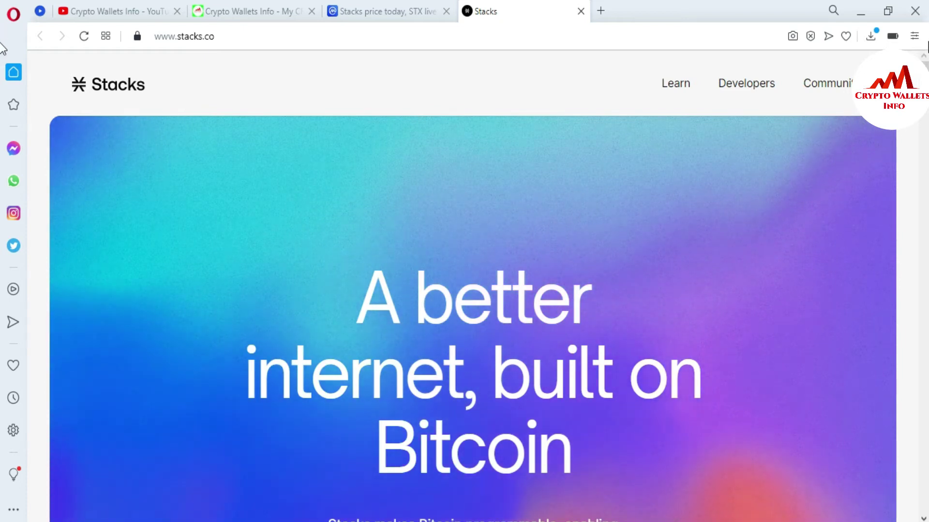
pyautogui.scroll(-1, 925, 67)
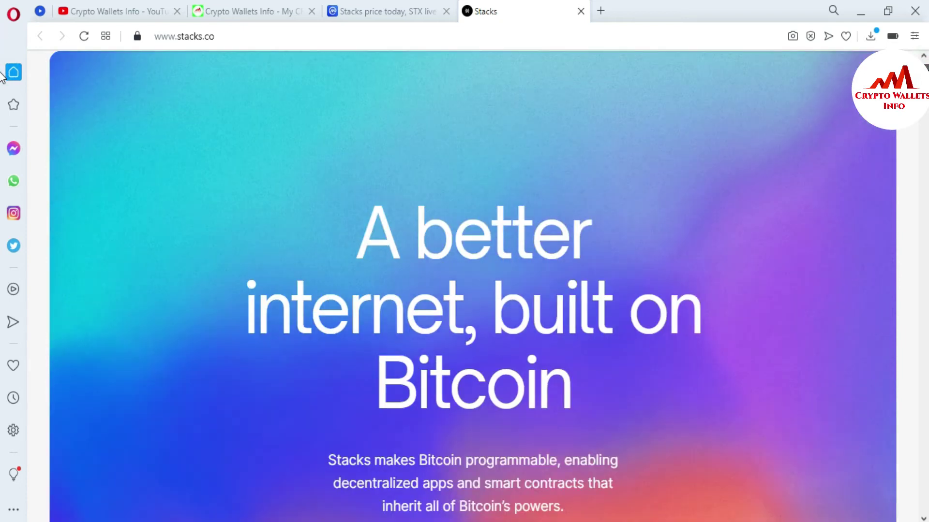
pyautogui.scroll(1, 464, 290)
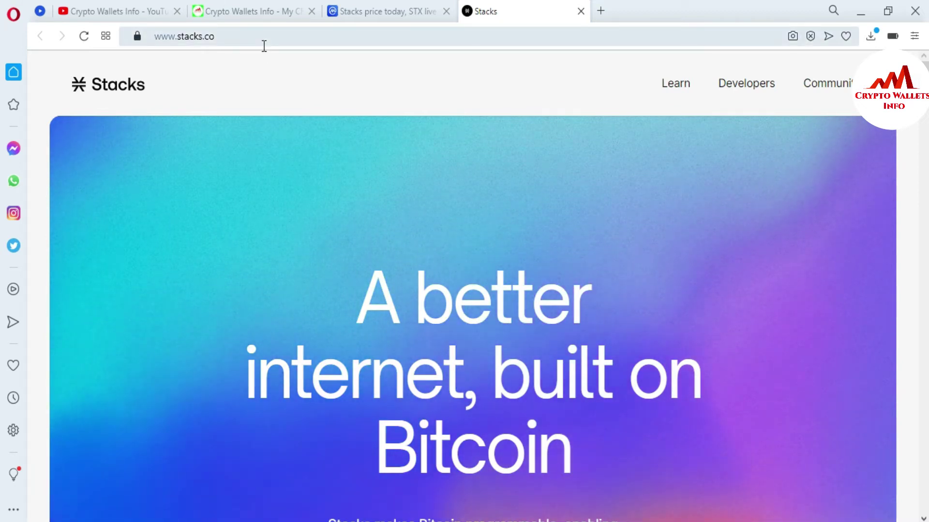
pyautogui.click(203, 37)
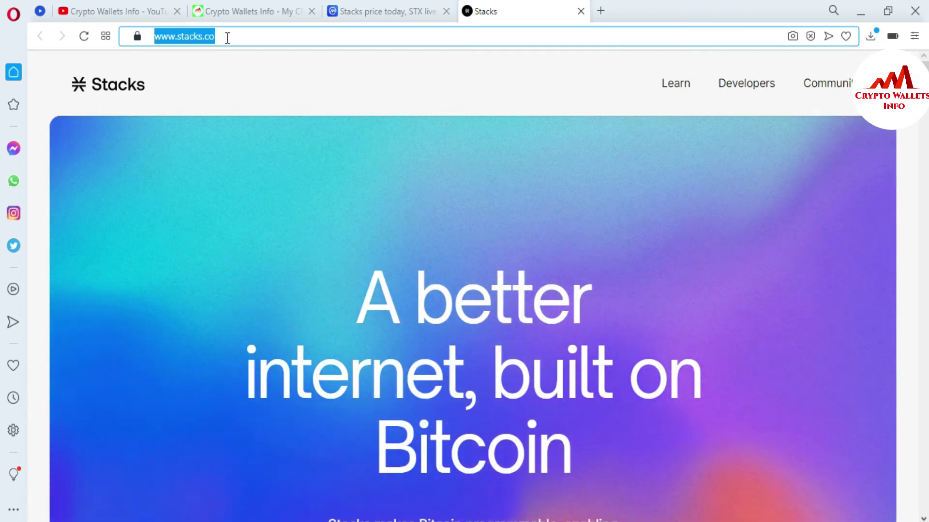
pyautogui.moveTo(233, 38); pyautogui.dragTo(156, 58)
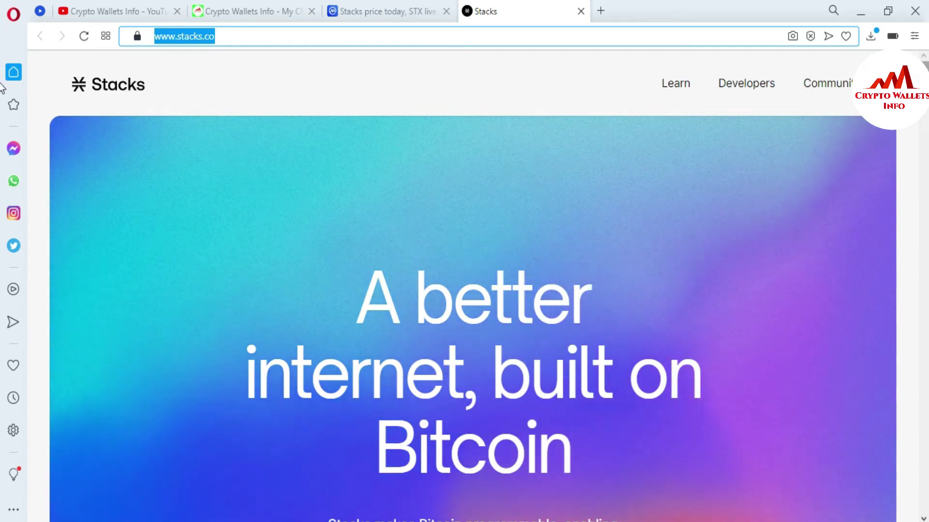
pyautogui.scroll(-2, 1, 87)
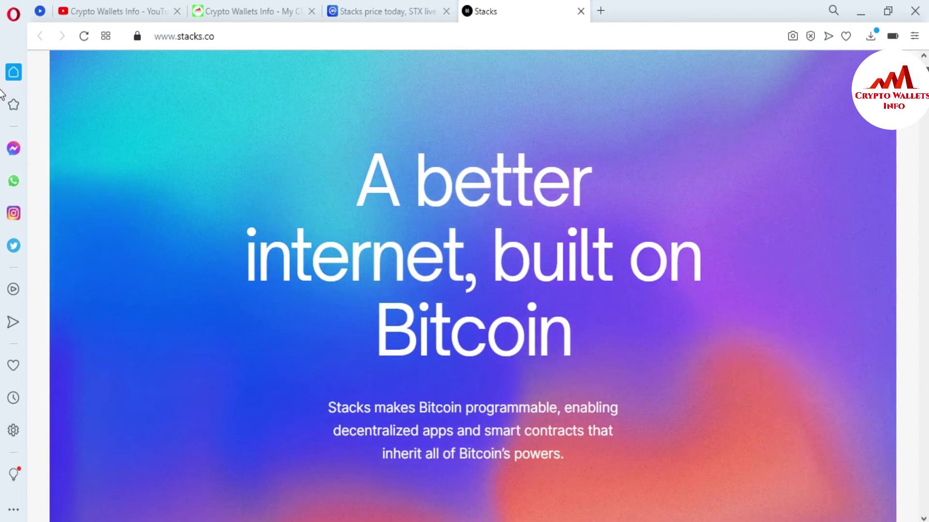
# Scroll stacks.co down to the Wallets section and open the Stacks Wallet page on hiro.so.
pyautogui.scroll(-10, 1, 92)
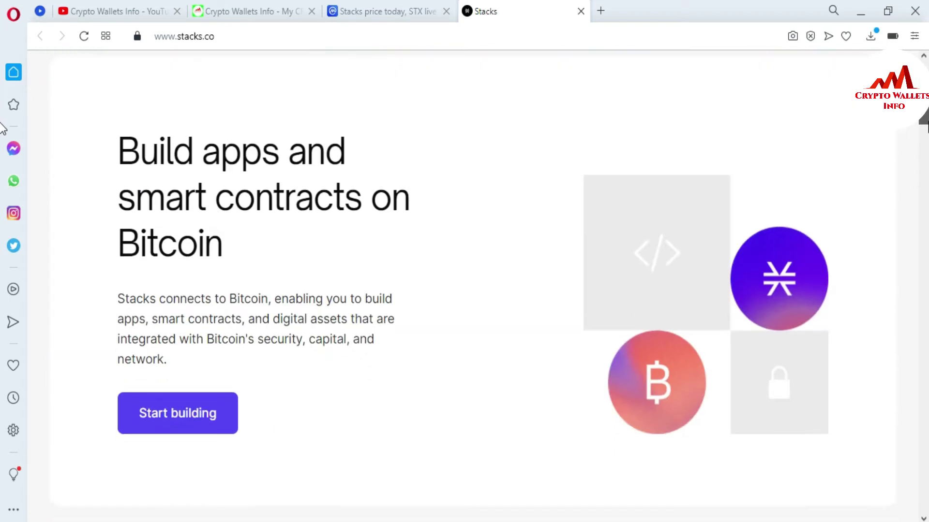
pyautogui.scroll(-2, 1, 128)
pyautogui.scroll(1, 2, 128)
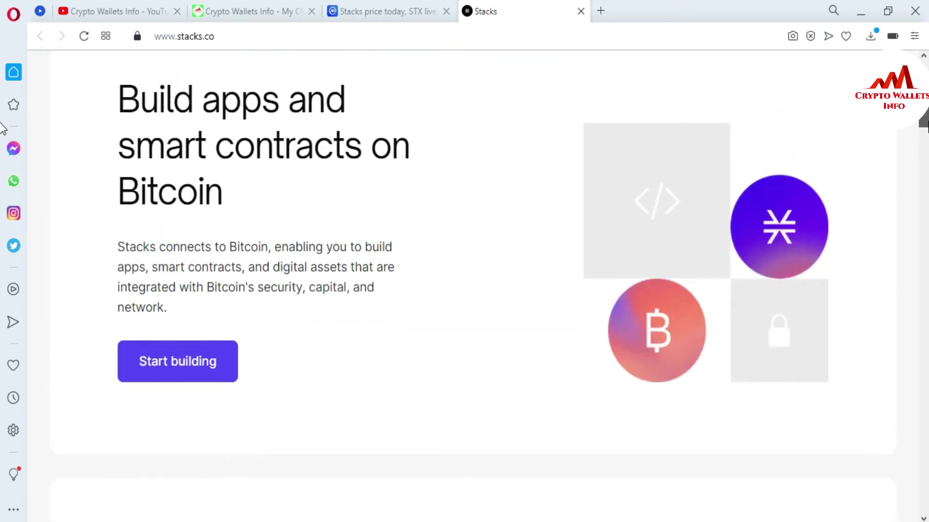
pyautogui.scroll(-7, 1, 128)
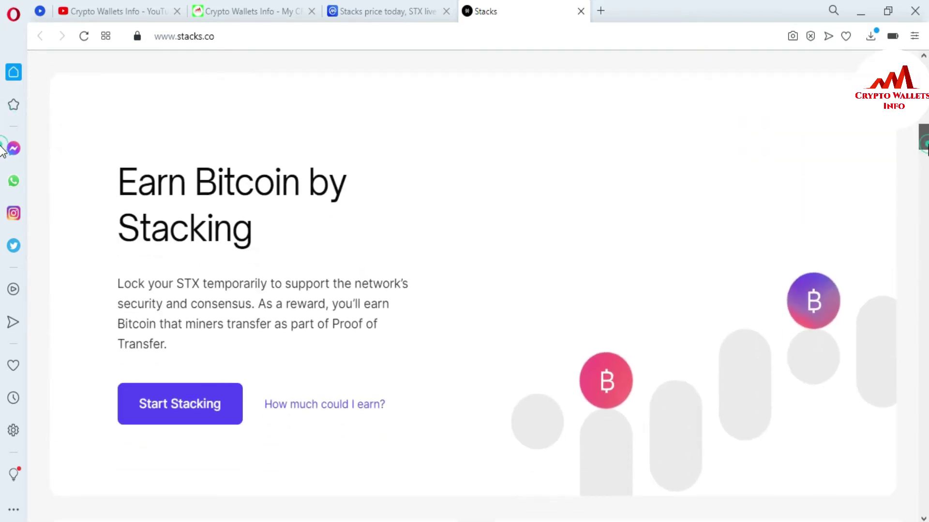
pyautogui.scroll(-5, 1, 180)
pyautogui.scroll(-10, 1, 180)
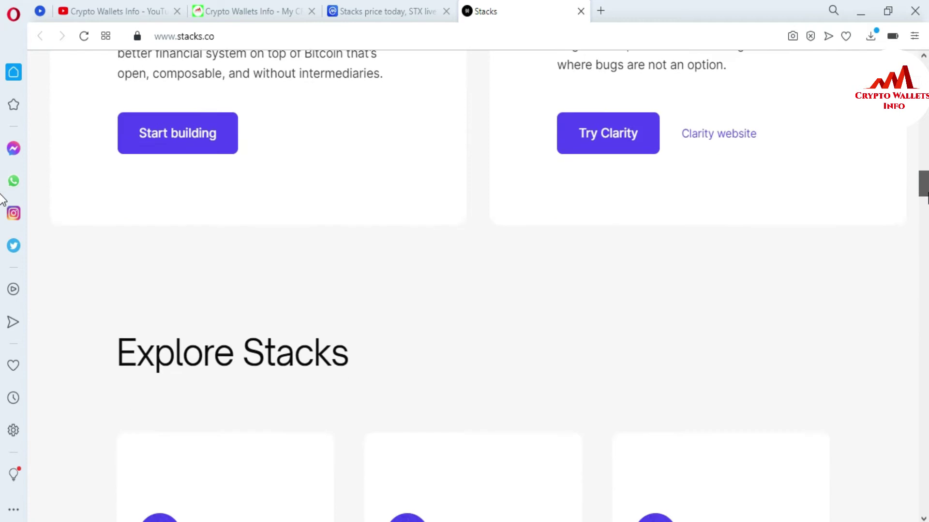
pyautogui.scroll(-5, 3, 216)
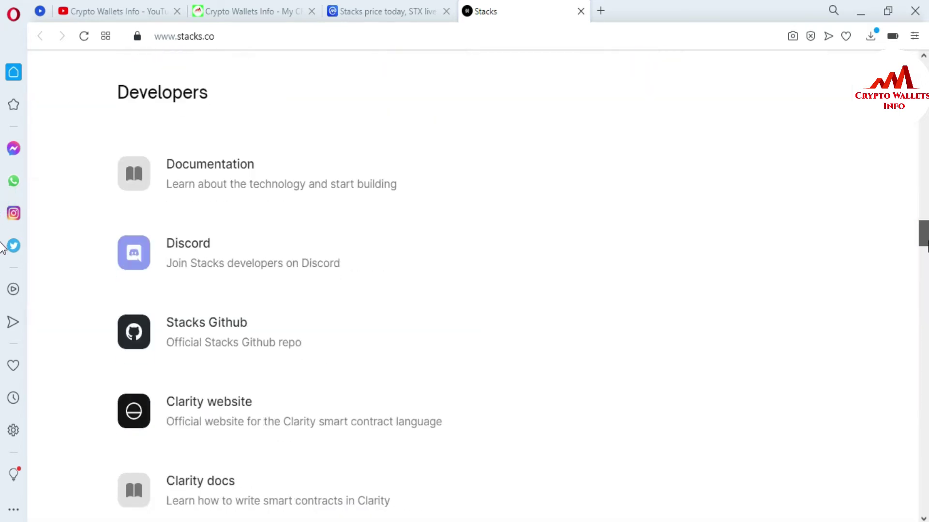
pyautogui.scroll(-3, 1, 249)
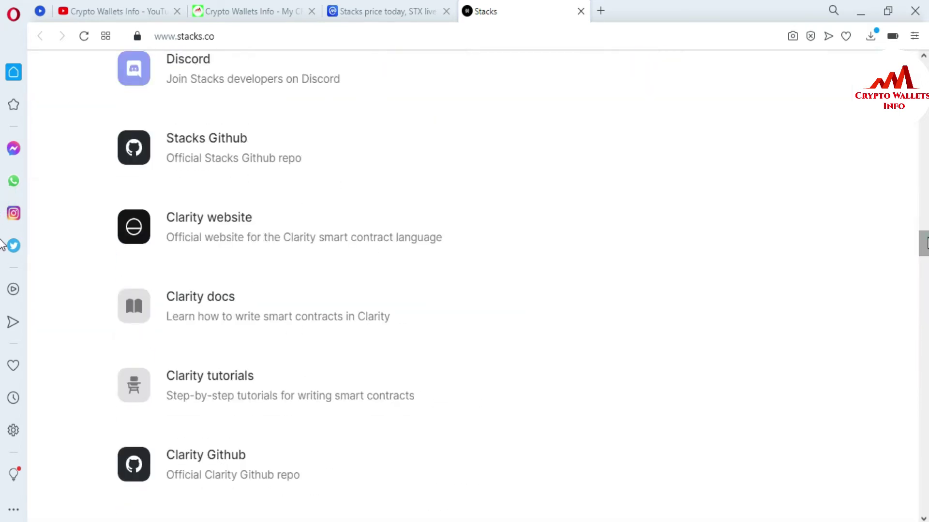
pyautogui.scroll(-5, 2, 251)
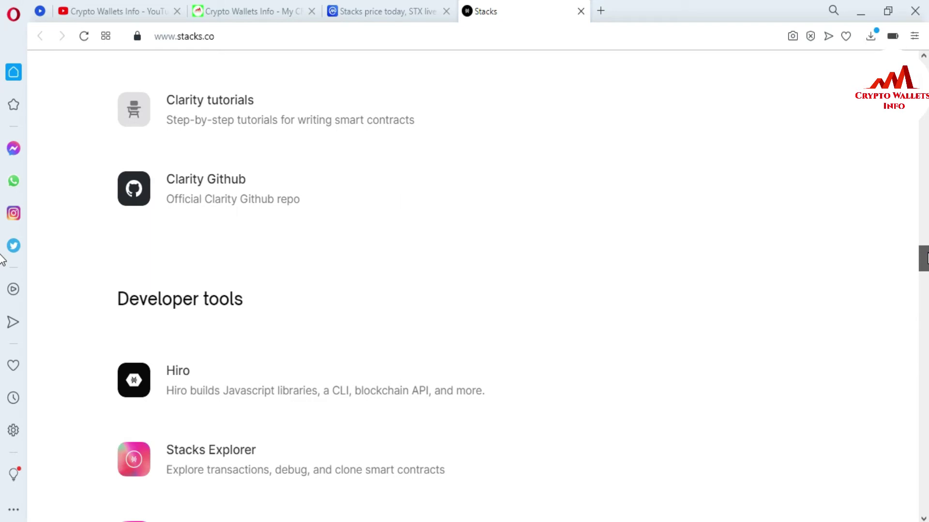
pyautogui.scroll(-10, 2, 260)
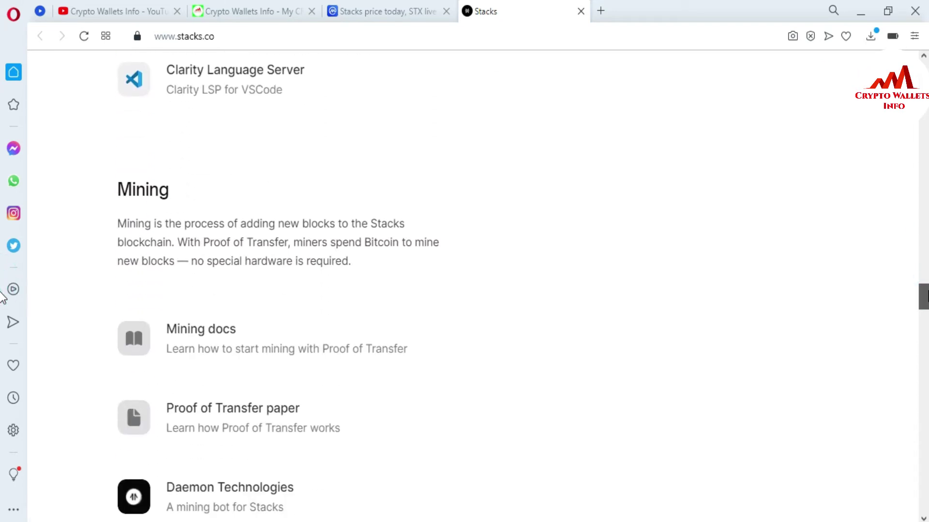
pyautogui.scroll(-8, 1, 295)
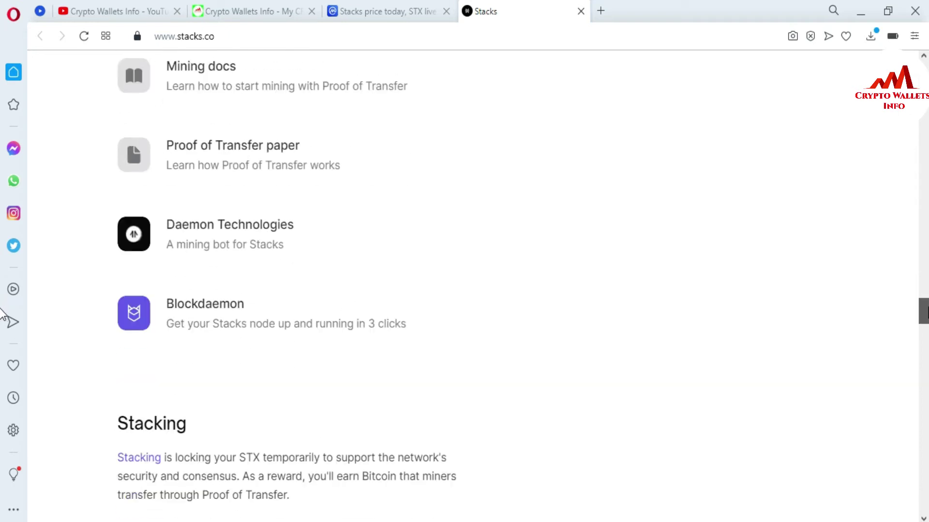
pyautogui.scroll(-3, 2, 324)
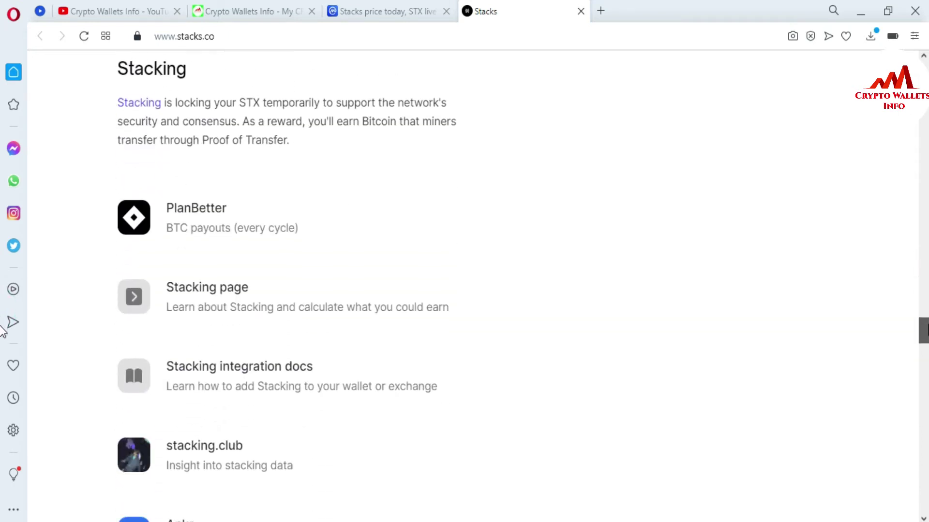
pyautogui.scroll(-2, 2, 333)
pyautogui.scroll(-1, 2, 337)
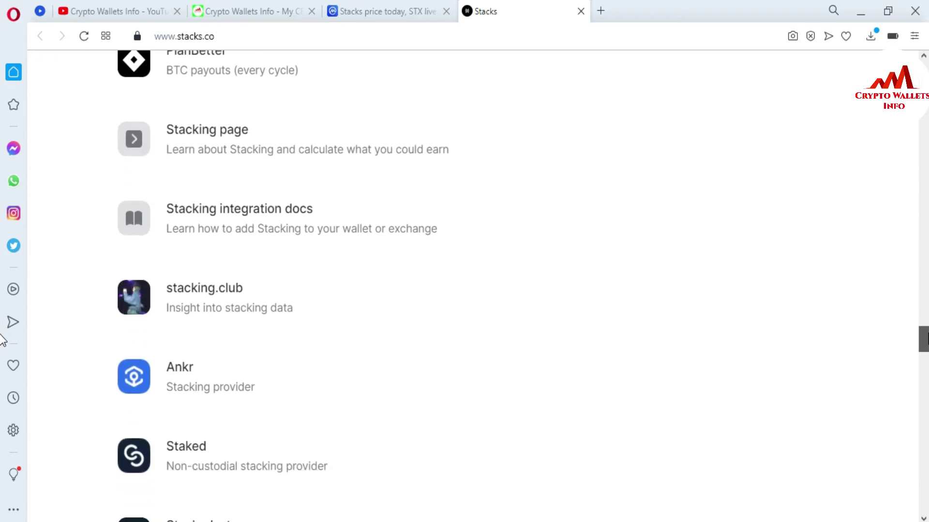
pyautogui.scroll(-2, 2, 340)
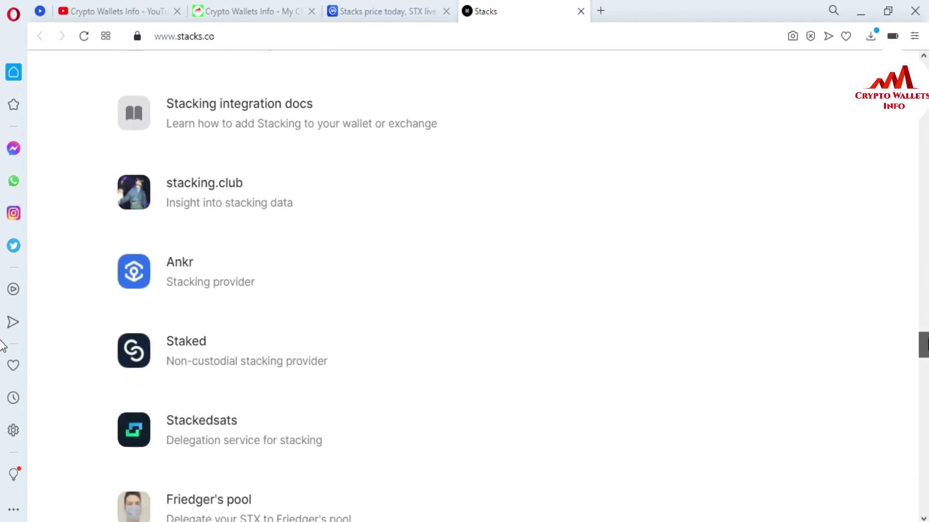
pyautogui.scroll(-10, 2, 345)
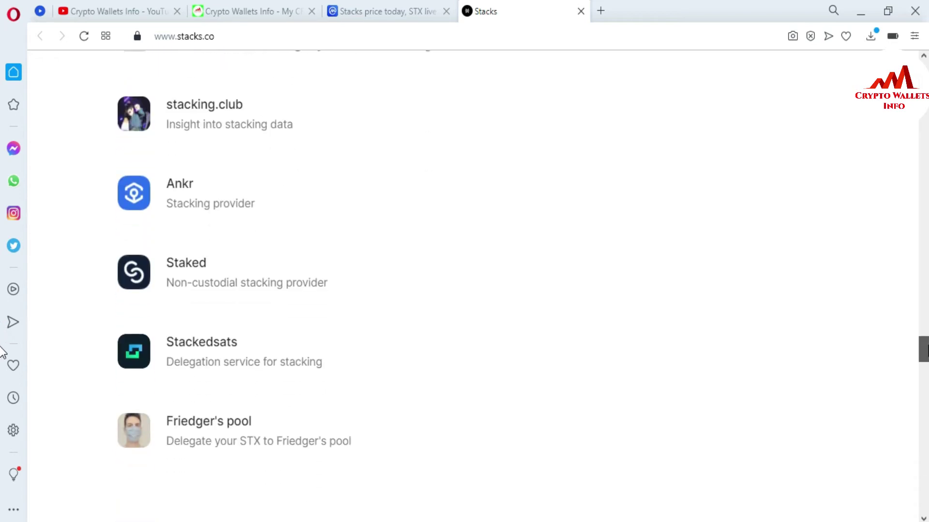
pyautogui.scroll(-10, 2, 372)
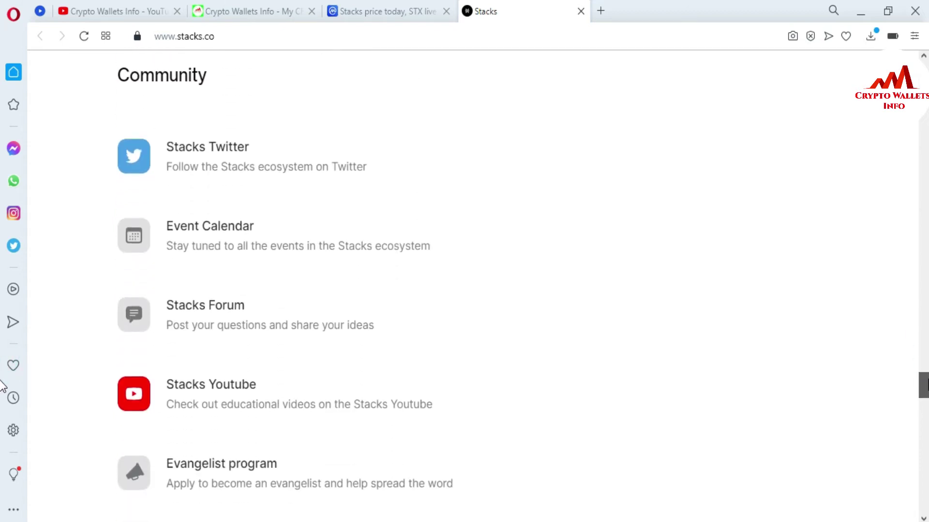
pyautogui.scroll(-12, 2, 416)
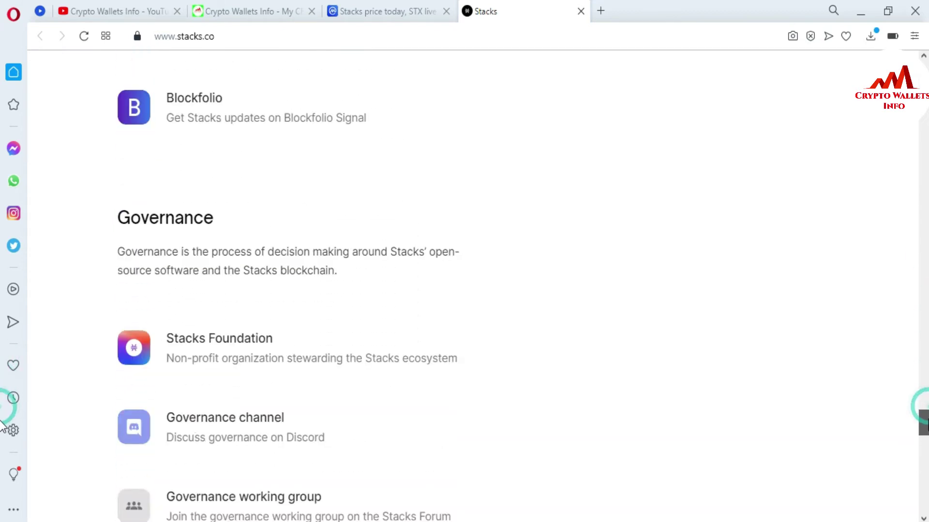
pyautogui.scroll(-4, 2, 447)
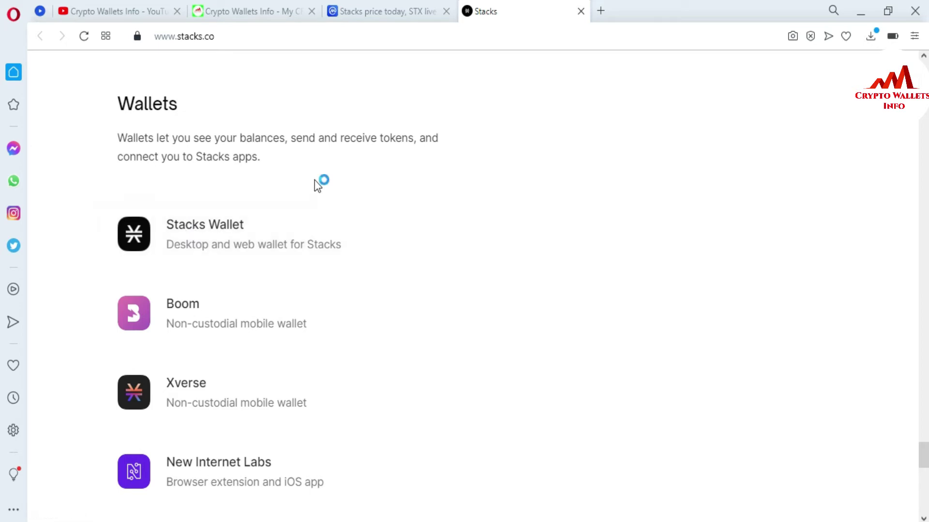
pyautogui.click(201, 232)
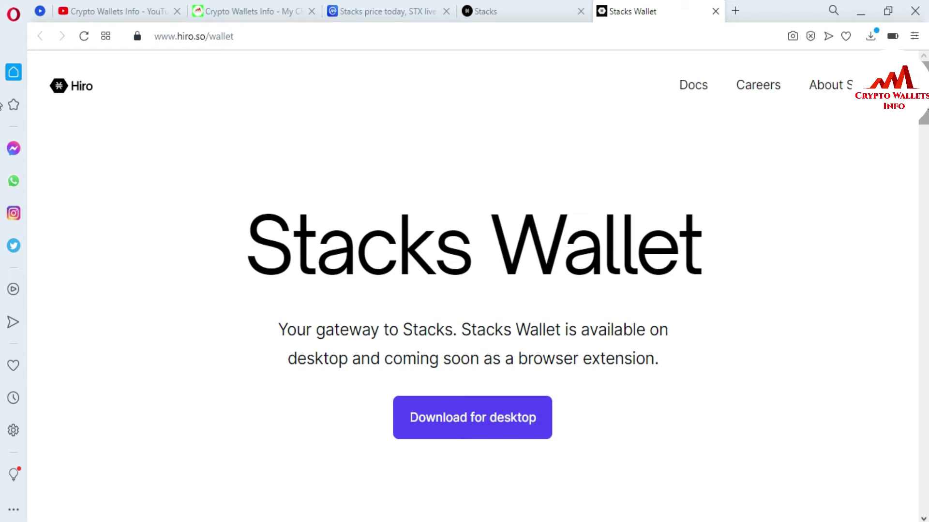
# Browse the hiro.so wallet previews, then go to the Stacks Wallet desktop download page.
pyautogui.press('Down')
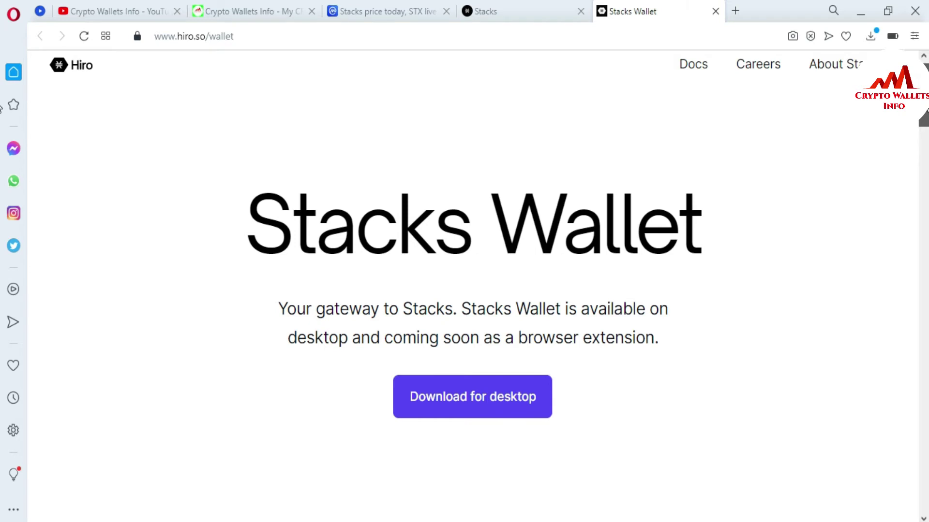
pyautogui.press('Down')
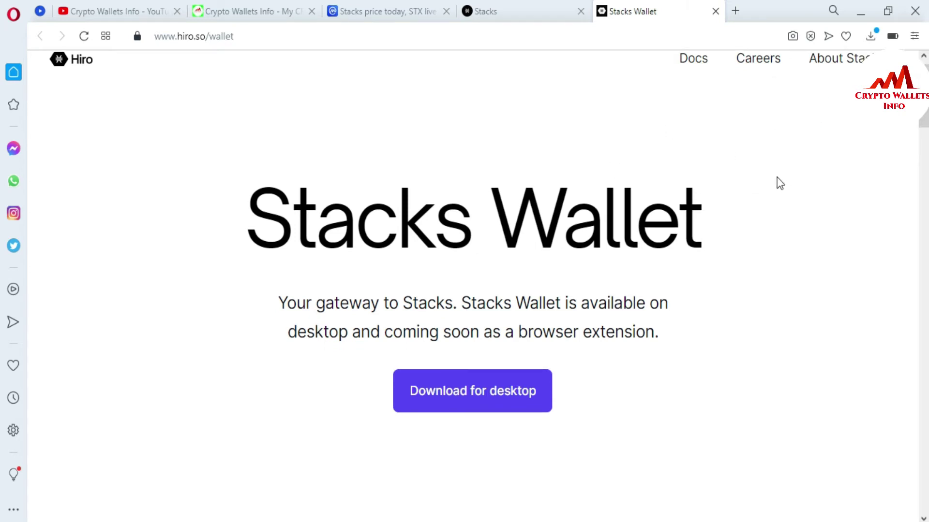
pyautogui.press('Down')
pyautogui.press('Down')
pyautogui.press('Down')
pyautogui.press('Down')
pyautogui.press('Down')
pyautogui.press('Down')
pyautogui.press('Down')
pyautogui.press('Down')
pyautogui.press('Down')
pyautogui.press('Down')
pyautogui.press('Down')
pyautogui.press('Down')
pyautogui.press('Down')
pyautogui.press('Down')
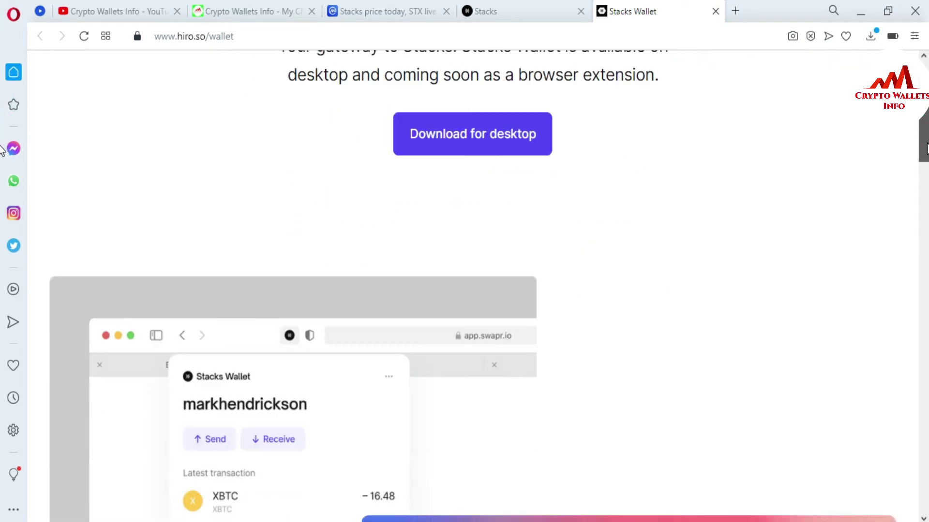
pyautogui.press('Down')
pyautogui.press('Down')
pyautogui.press('Down')
pyautogui.press('Down')
pyautogui.press('Down')
pyautogui.press('Down')
pyautogui.press('Down')
pyautogui.press('Down')
pyautogui.press('Down')
pyautogui.press('Down')
pyautogui.press('Down')
pyautogui.press('Down')
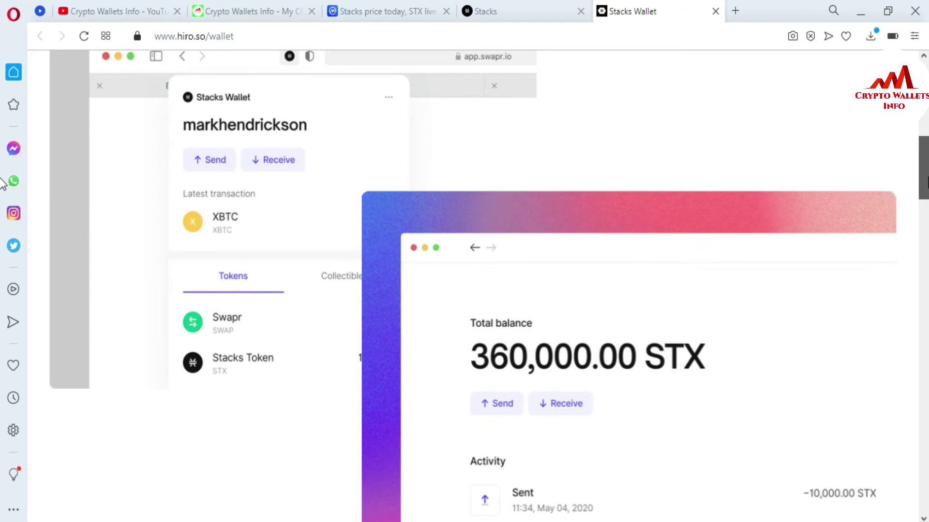
pyautogui.press('Up')
pyautogui.press('Up')
pyautogui.press('Up')
pyautogui.press('Up')
pyautogui.press('Up')
pyautogui.press('Up')
pyautogui.press('Up')
pyautogui.press('Down')
pyautogui.press('Down')
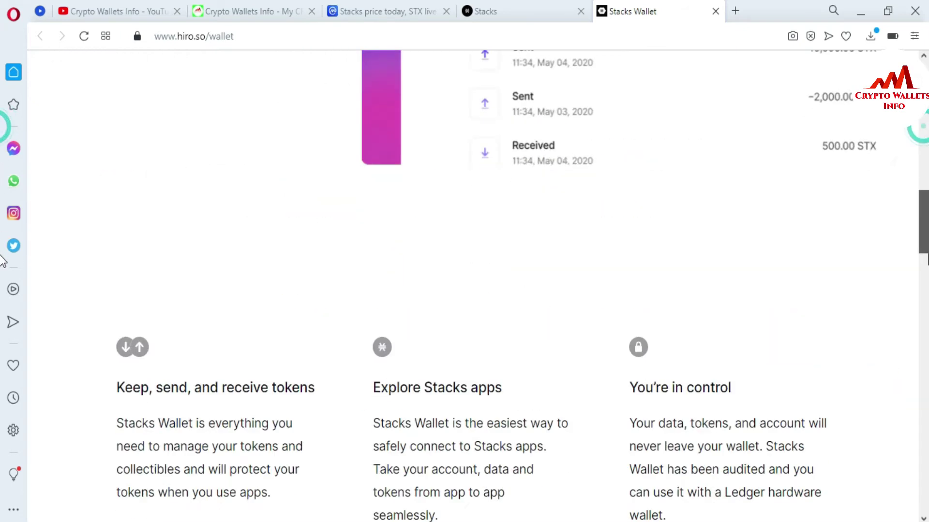
pyautogui.moveTo(926, 257); pyautogui.dragTo(925, 130)
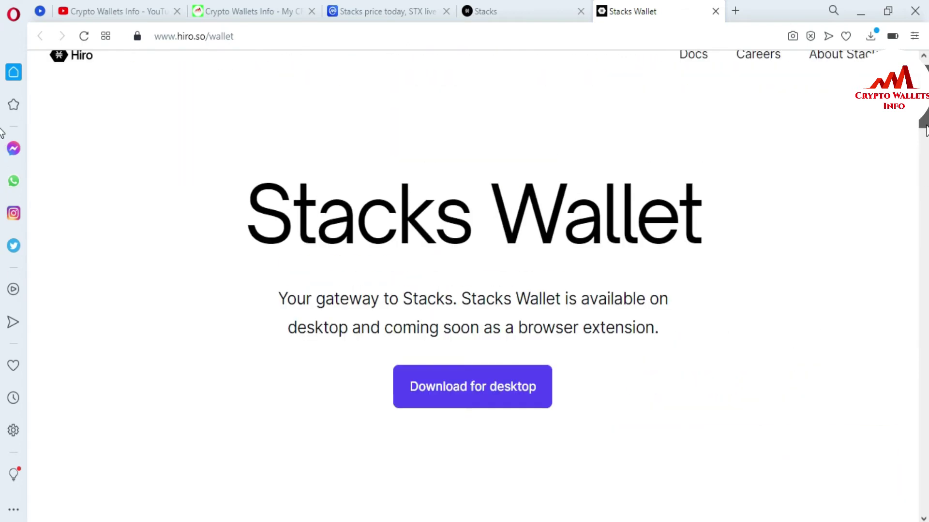
pyautogui.scroll(-5, 925, 129)
pyautogui.click(448, 127)
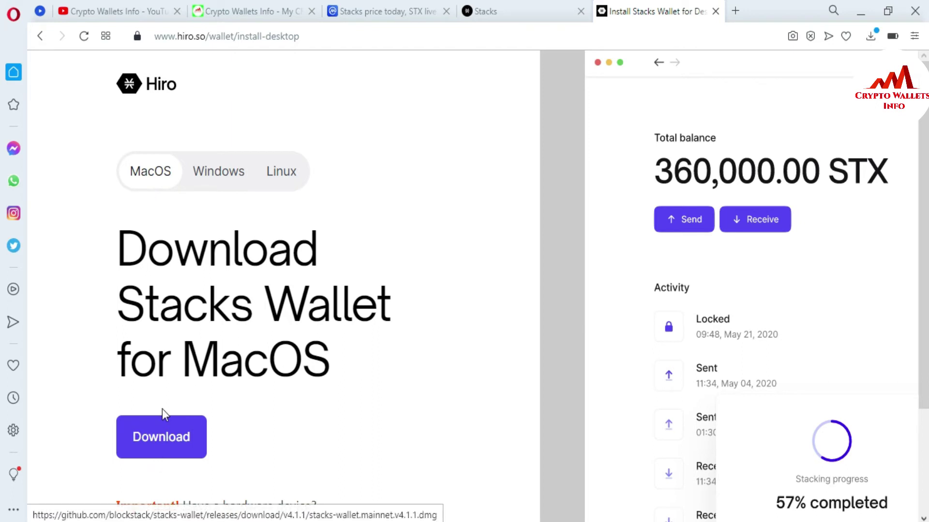
# Download the Windows installer and run stacks-wallet.mainnet.v4.1.1.exe from Opera's downloads list.
pyautogui.click(233, 166)
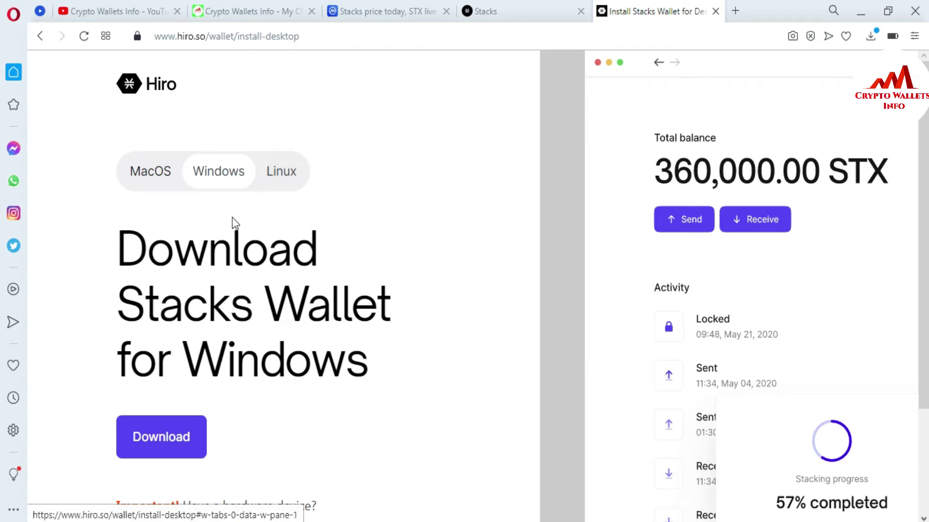
pyautogui.click(149, 441)
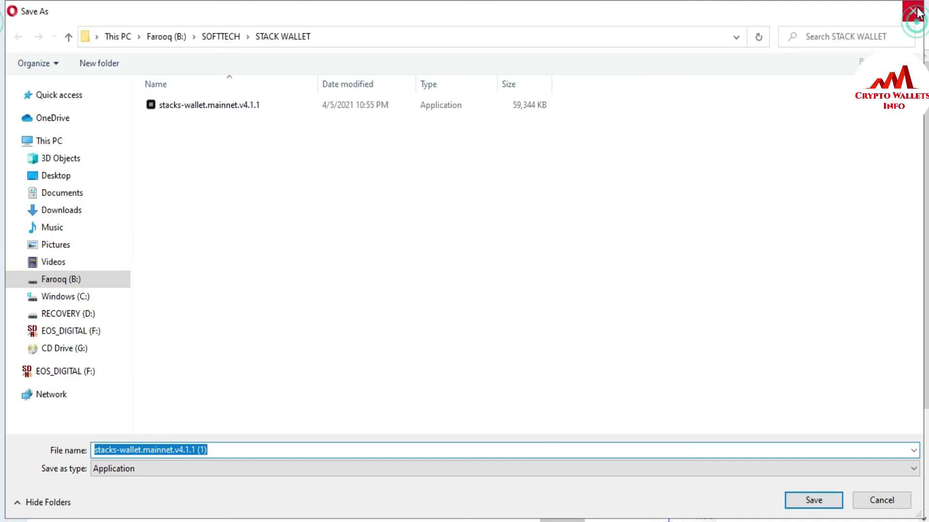
pyautogui.click(914, 12)
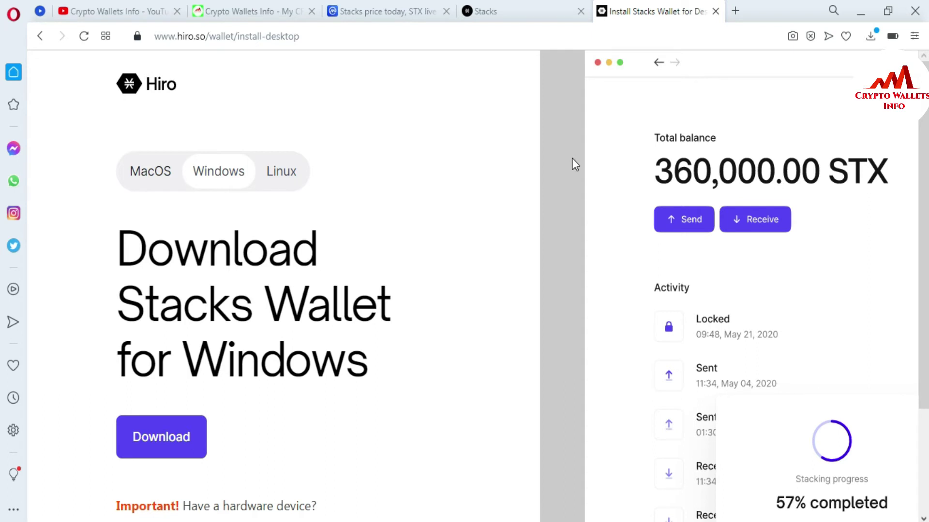
pyautogui.click(871, 41)
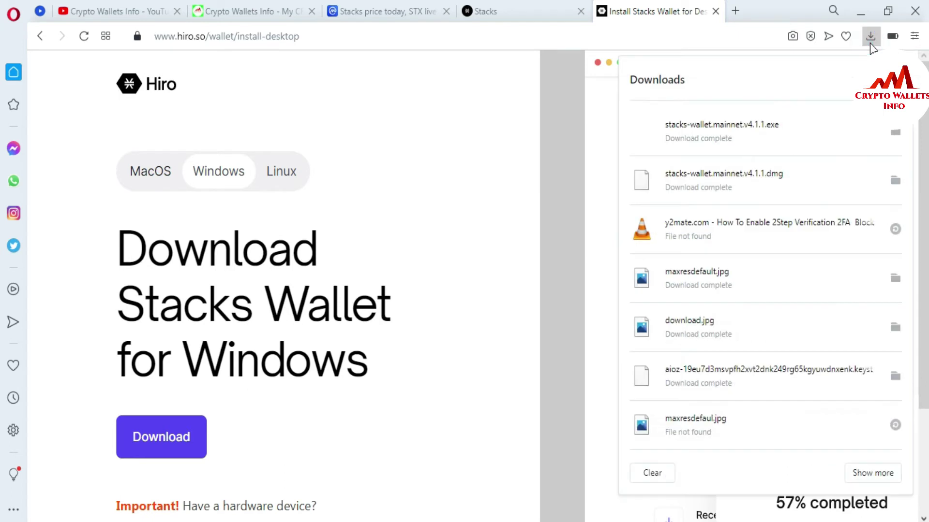
pyautogui.click(723, 126)
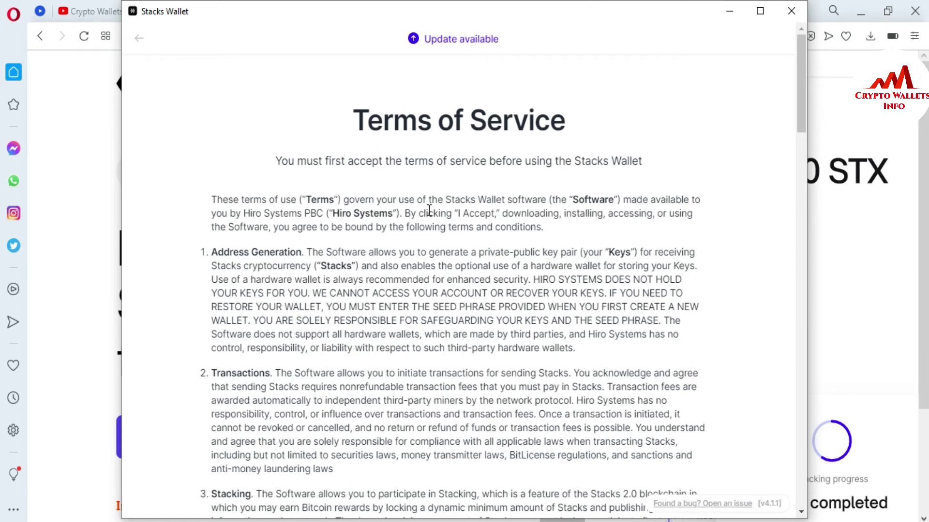
# Scroll through the Stacks Wallet Terms of Service and accept them.
pyautogui.moveTo(798, 60); pyautogui.dragTo(806, 444)
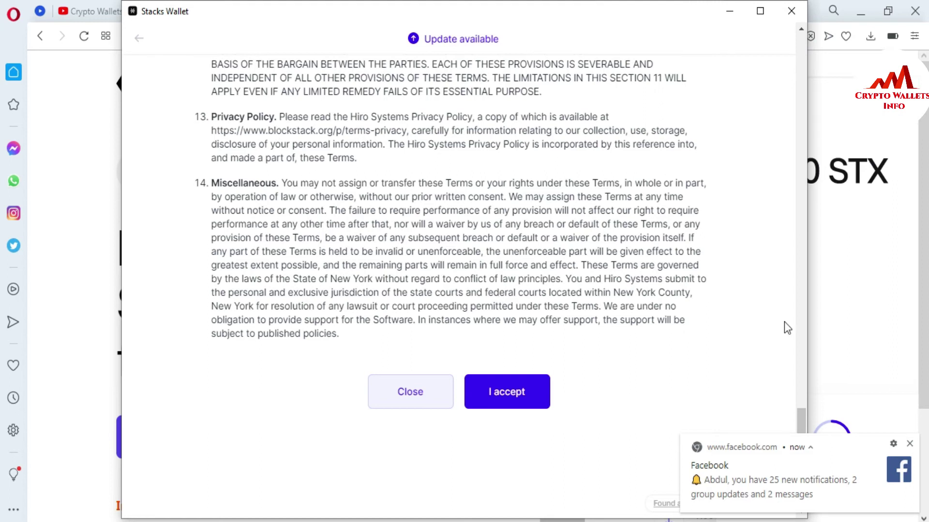
pyautogui.click(509, 394)
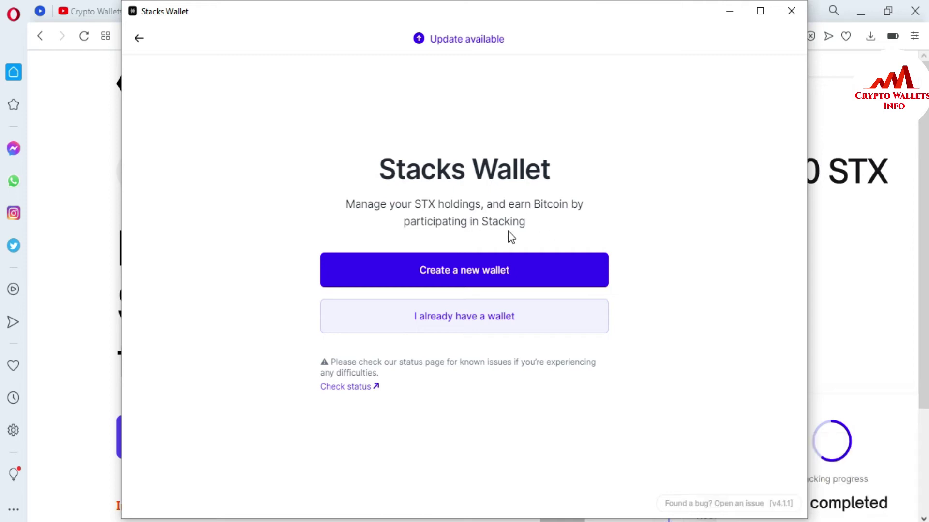
# Create a new software wallet and copy its 24-word Secret Key to the clipboard.
pyautogui.click(453, 283)
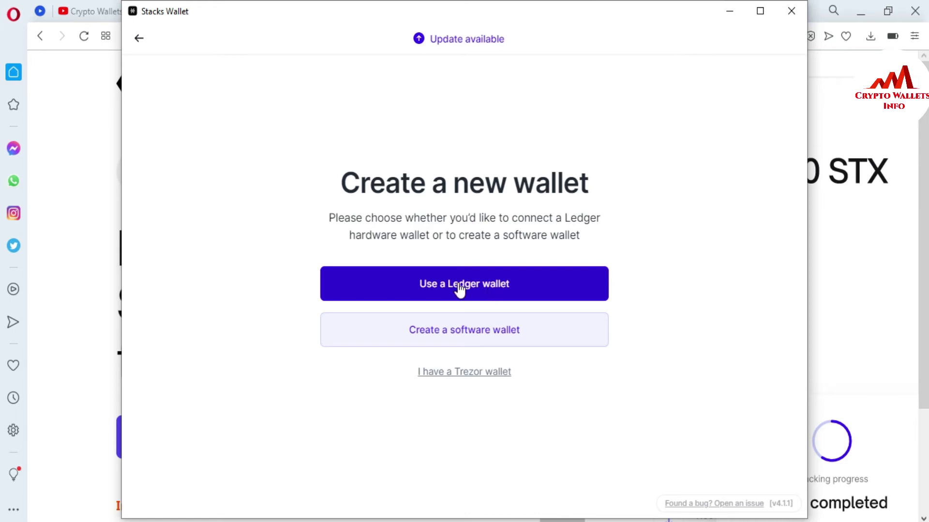
pyautogui.click(439, 334)
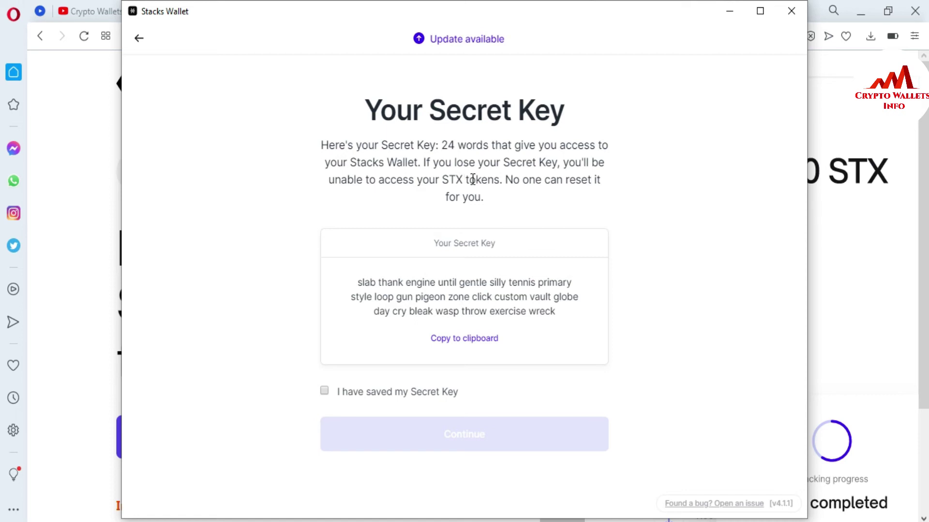
pyautogui.click(460, 345)
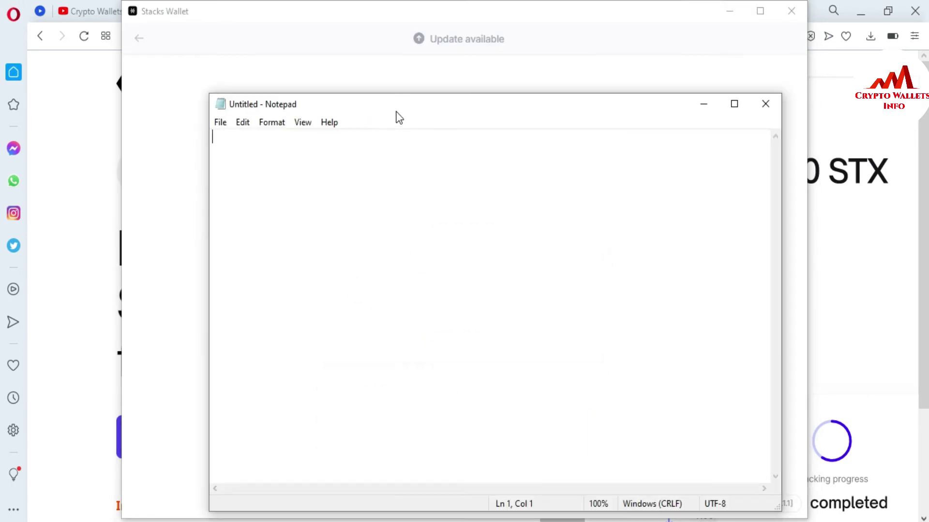
# Type the heading 'STX WALLET 24 WORDS' in Notepad and paste the 24 secret key words below it.
pyautogui.write('STX ')
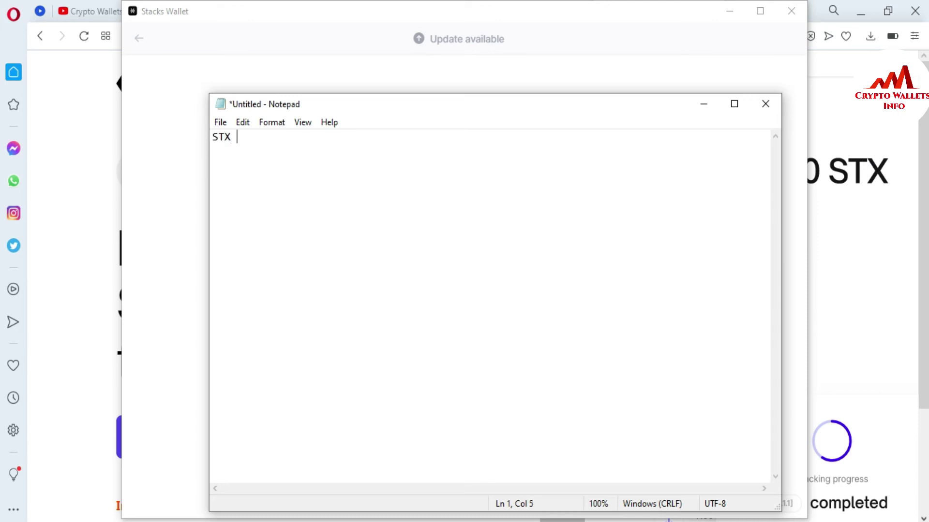
pyautogui.write('WALLET 24 WORDS')
pyautogui.press('Return')
pyautogui.press('Return')
pyautogui.press('Return')
pyautogui.click(444, 107)
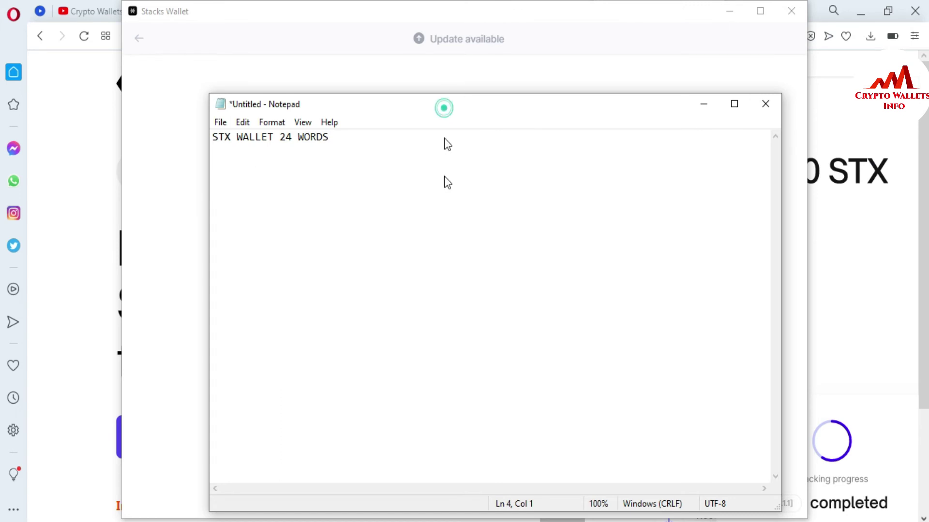
pyautogui.moveTo(444, 138); pyautogui.dragTo(445, 249)
pyautogui.hotkey('ctrl', 'v')
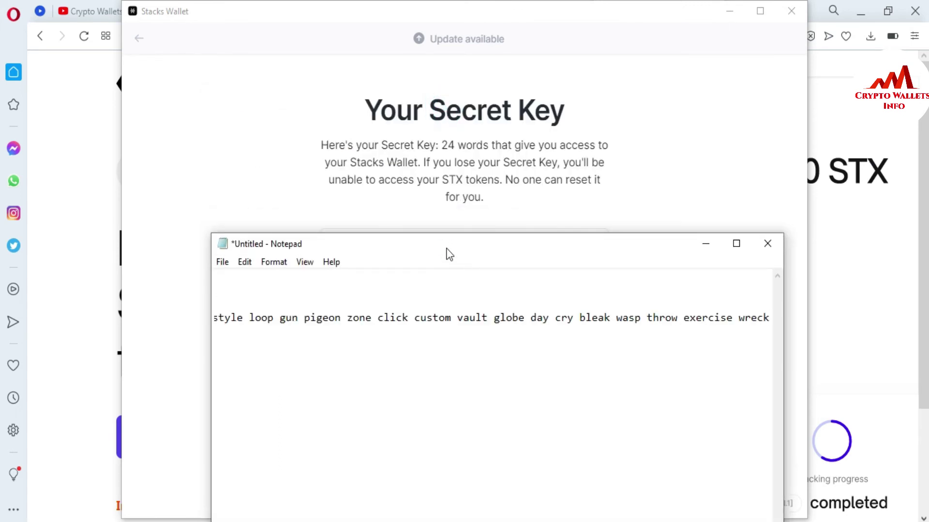
# Compare the pasted words with the Secret Key card, then minimize Notepad.
pyautogui.moveTo(497, 253); pyautogui.dragTo(566, 109)
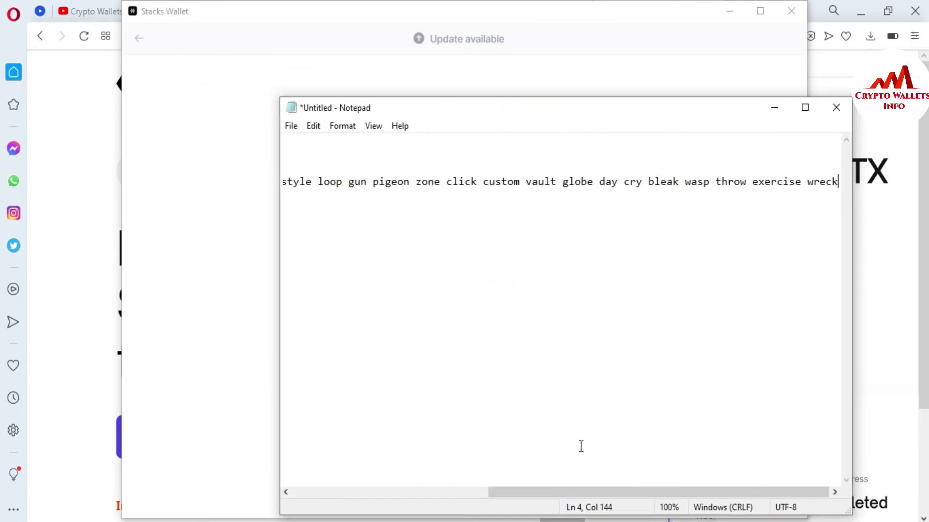
pyautogui.moveTo(579, 492); pyautogui.dragTo(278, 474)
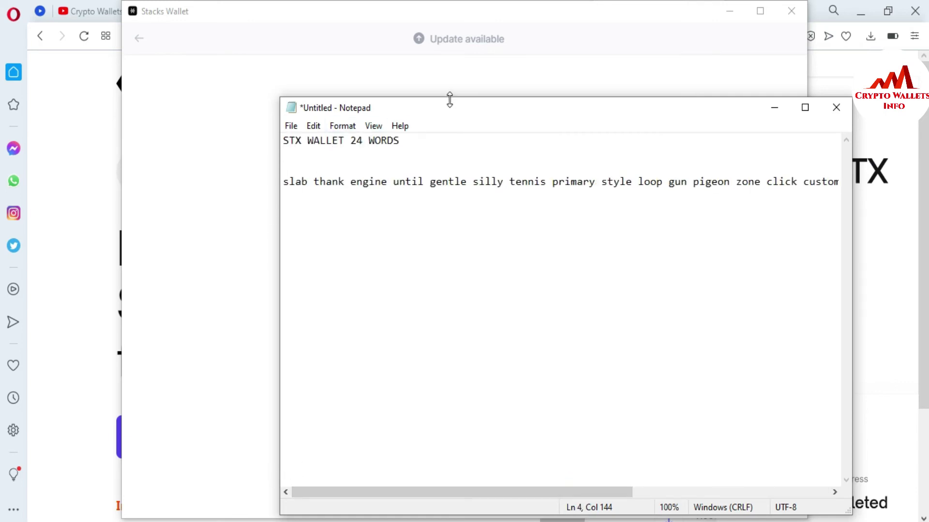
pyautogui.moveTo(451, 109); pyautogui.dragTo(472, 359)
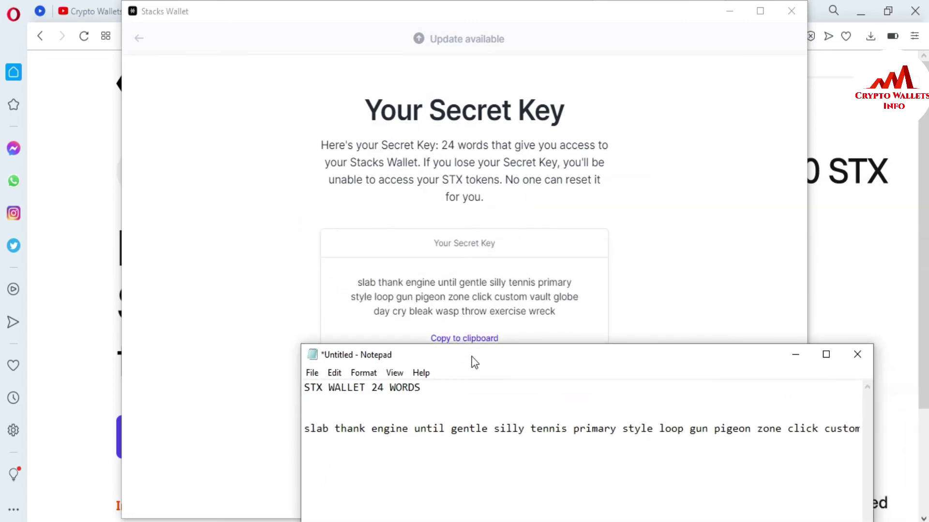
pyautogui.doubleClick(323, 428)
pyautogui.moveTo(564, 357); pyautogui.dragTo(365, 129)
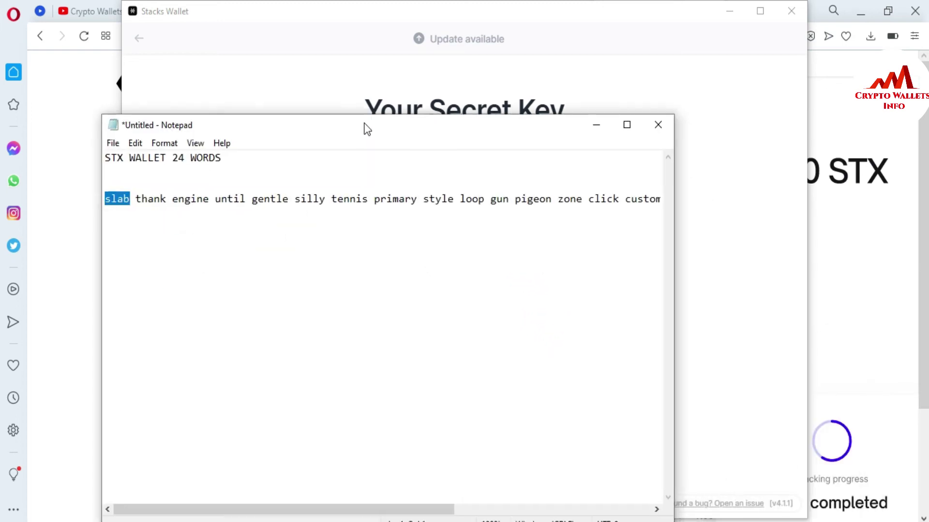
pyautogui.moveTo(311, 509); pyautogui.dragTo(611, 491)
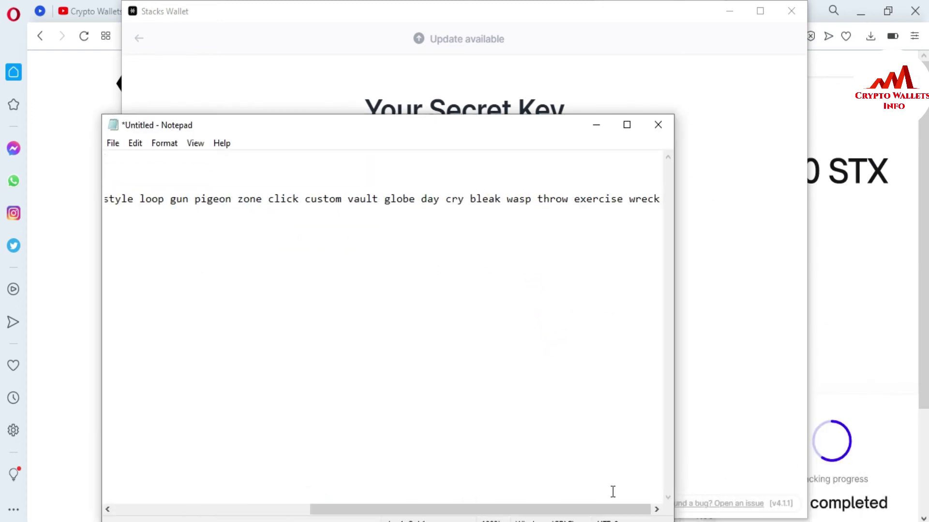
pyautogui.moveTo(563, 129); pyautogui.dragTo(584, 392)
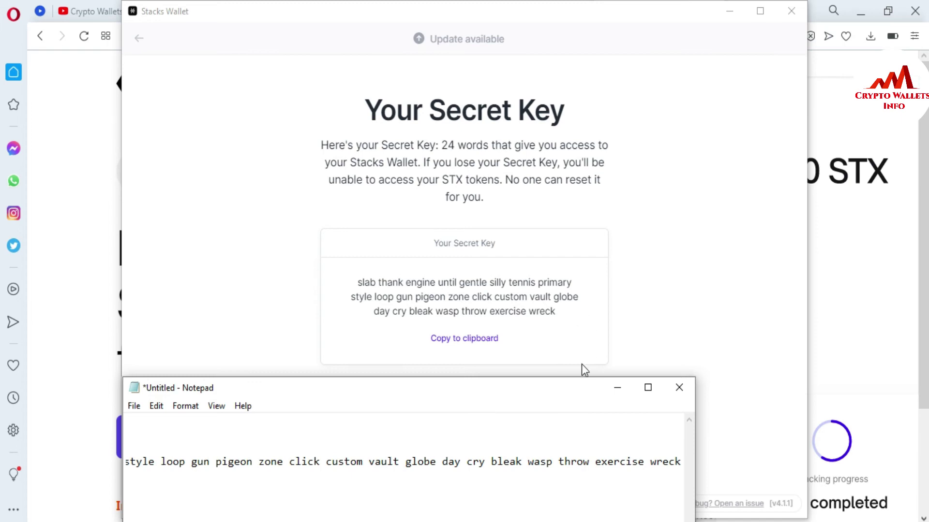
pyautogui.moveTo(578, 393); pyautogui.dragTo(594, 149)
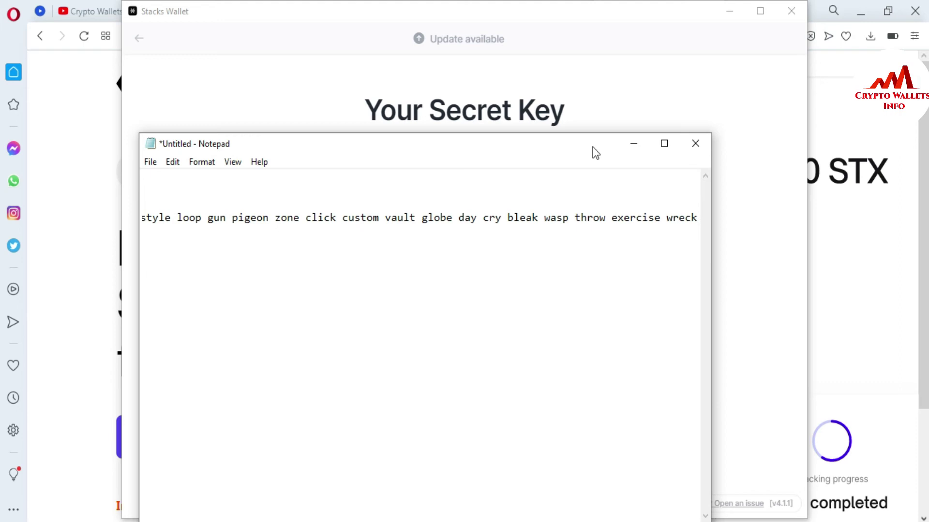
pyautogui.click(632, 143)
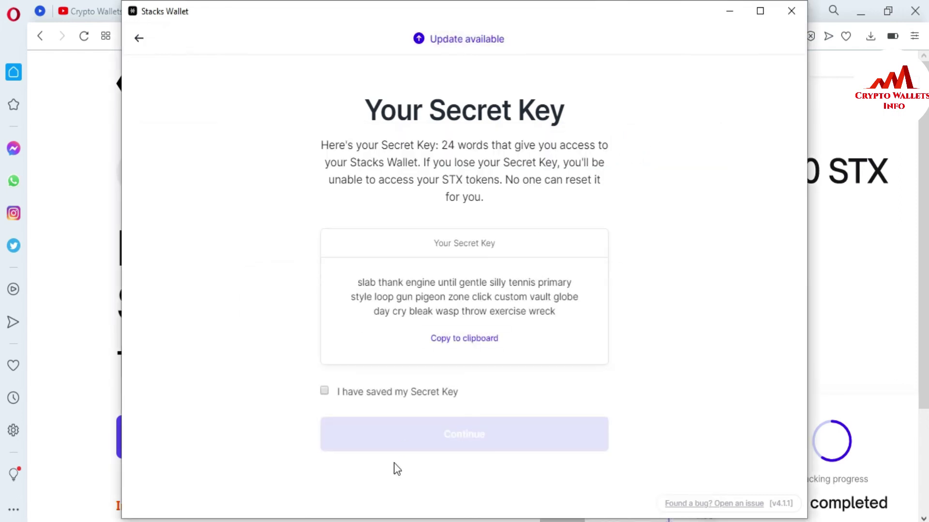
# Confirm the Secret Key is saved, continue to verification, and check the saved key note.
pyautogui.click(324, 390)
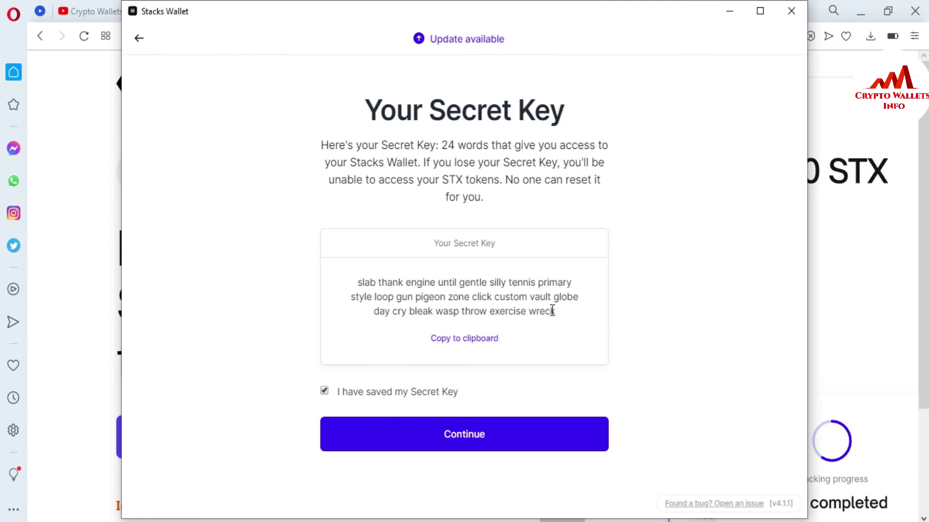
pyautogui.click(442, 438)
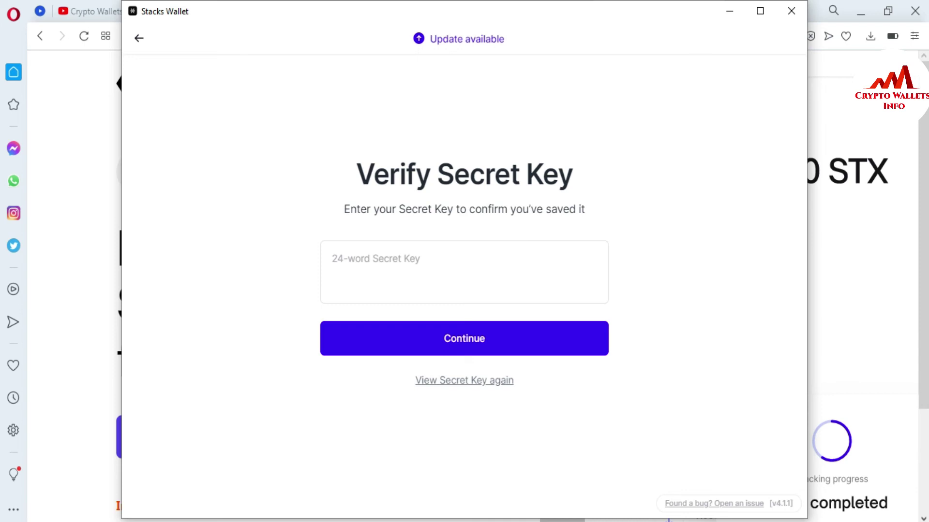
pyautogui.hotkey('alt', 'Tab')
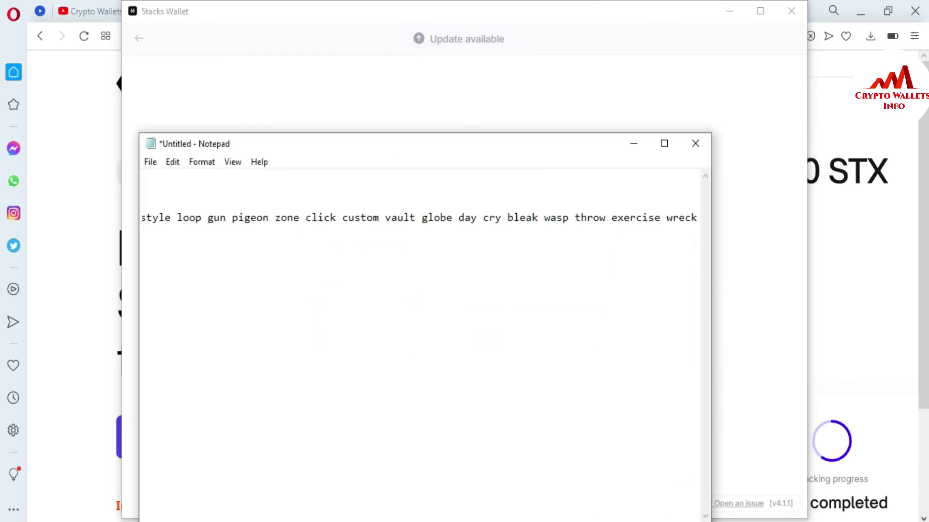
pyautogui.hotkey('ctrl', 'Home')
pyautogui.hotkey('shift', 'Right')
pyautogui.hotkey('shift', 'Right')
pyautogui.hotkey('shift', 'Right')
pyautogui.hotkey('shift', 'Right')
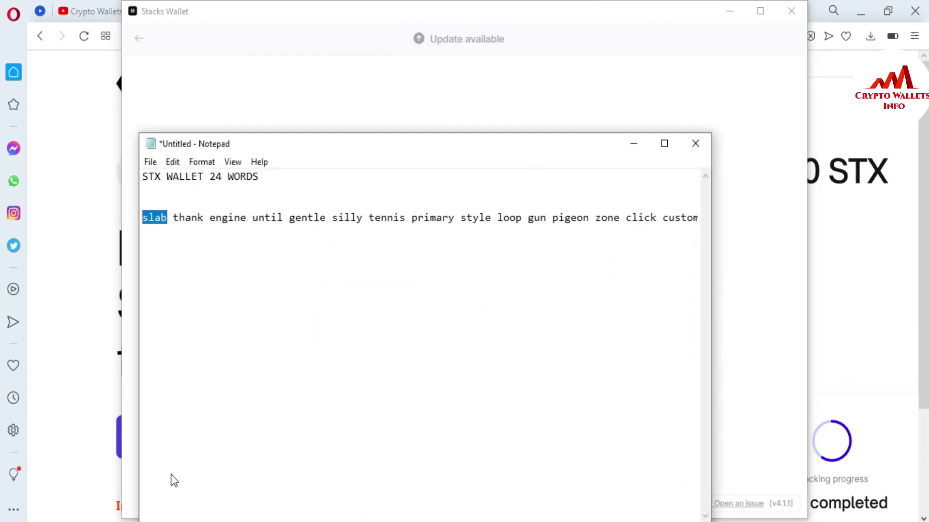
pyautogui.click(189, 263)
pyautogui.click(633, 144)
# Paste the full 24-word key into the Verify Secret Key field and submit it.
pyautogui.click(345, 270)
pyautogui.hotkey('ctrl', 'v')
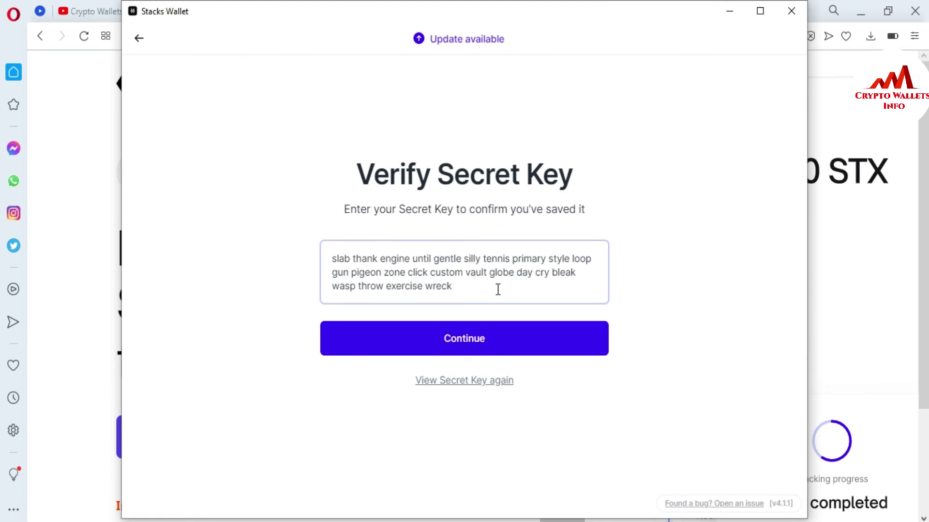
pyautogui.click(464, 345)
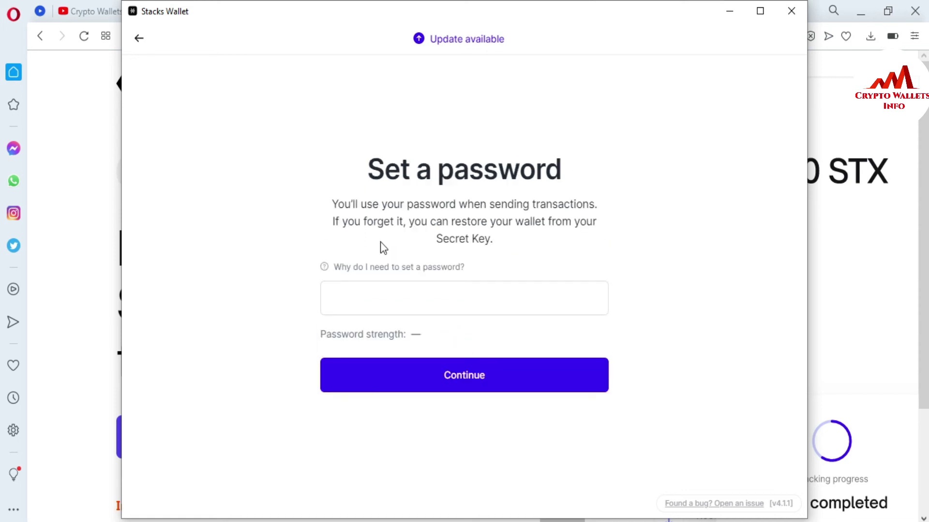
# Enter a password and replace it with a longer one until the strength label reads Strong.
pyautogui.click(459, 299)
pyautogui.click(494, 301)
pyautogui.write('•••')
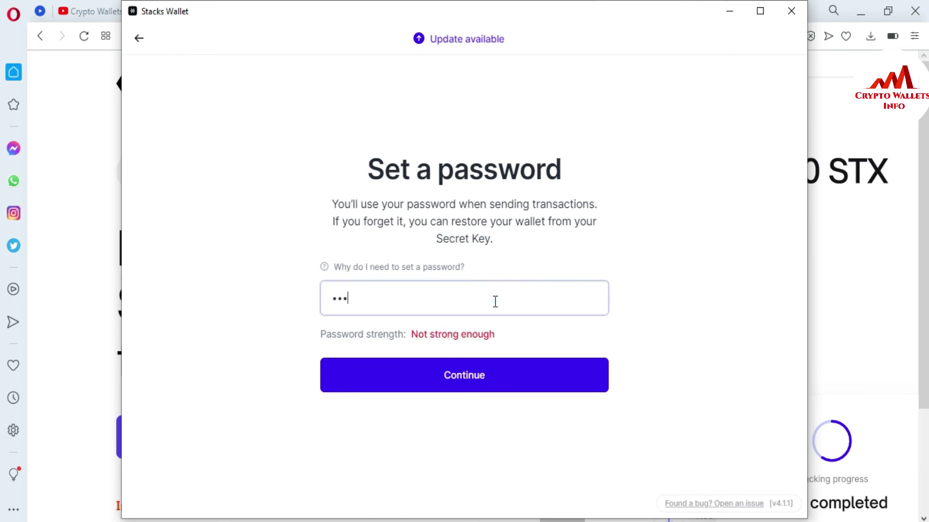
pyautogui.write('••••••••••••')
pyautogui.doubleClick(435, 296)
pyautogui.press('BackSpace')
pyautogui.write('•••••••••••••')
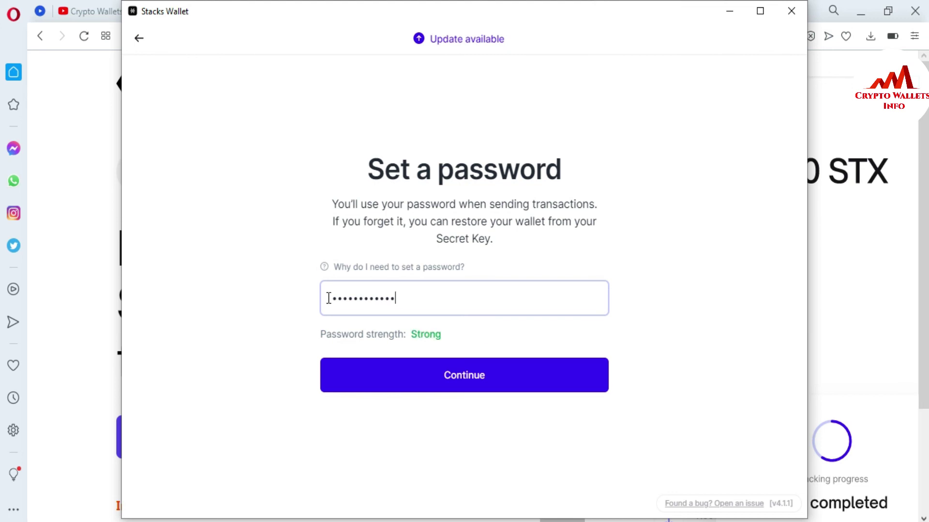
pyautogui.write('••••')
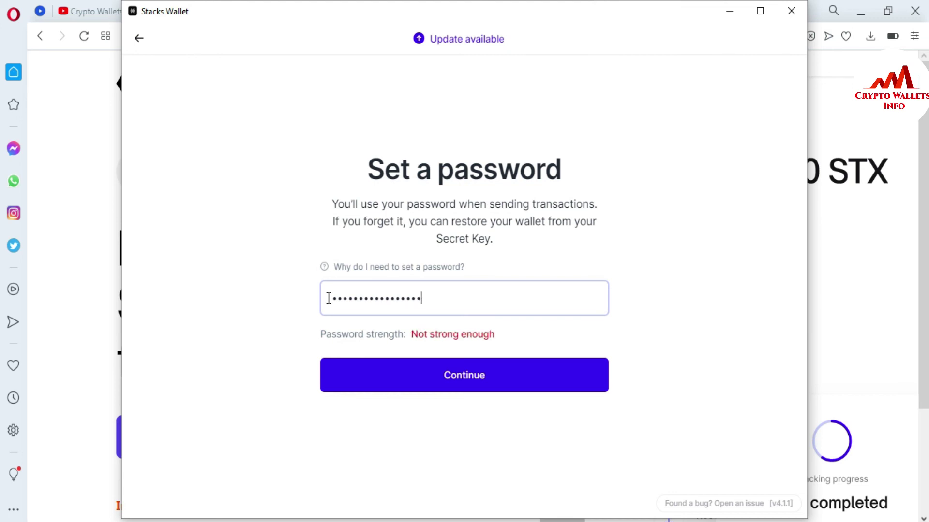
pyautogui.write('•')
pyautogui.press('BackSpace')
pyautogui.press('BackSpace')
pyautogui.press('BackSpace')
pyautogui.press('BackSpace')
pyautogui.press('BackSpace')
pyautogui.press('BackSpace')
pyautogui.press('BackSpace')
pyautogui.press('BackSpace')
pyautogui.press('BackSpace')
pyautogui.press('BackSpace')
pyautogui.press('BackSpace')
pyautogui.press('BackSpace')
pyautogui.press('BackSpace')
pyautogui.press('BackSpace')
pyautogui.press('BackSpace')
pyautogui.press('BackSpace')
pyautogui.press('BackSpace')
pyautogui.press('BackSpace')
pyautogui.write('••••••••••••••••••')
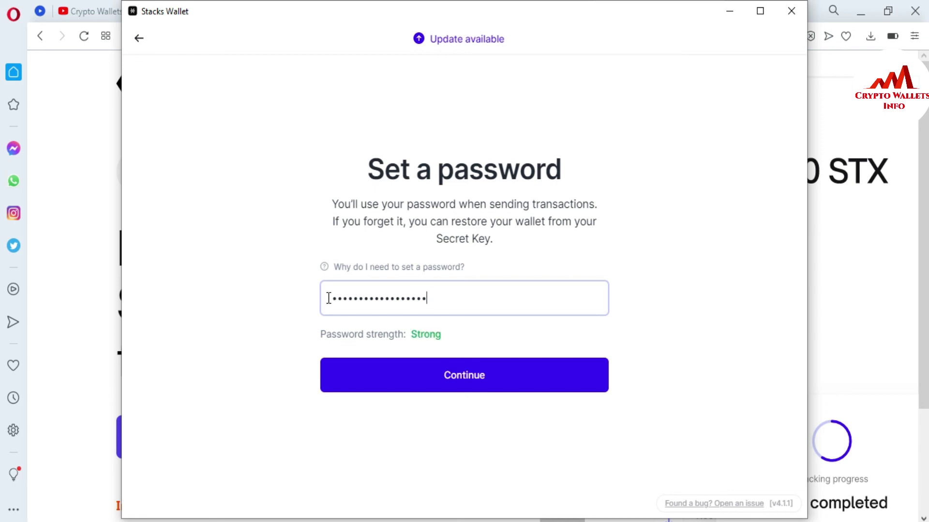